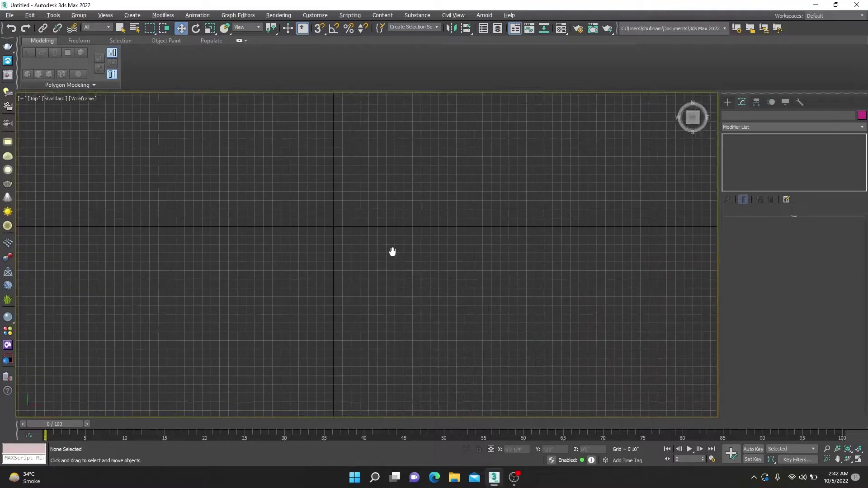
# Draw a wide, flat cylinder in the Top view for the tabletop
pyautogui.click(727, 102)
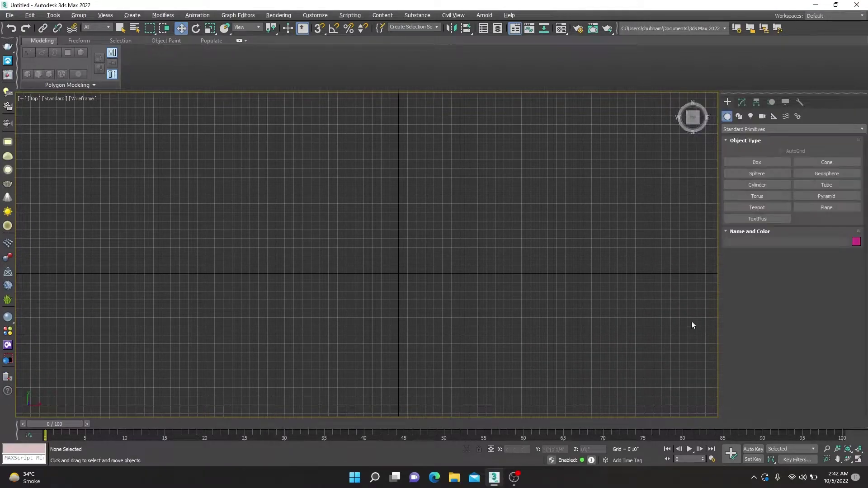
pyautogui.click(757, 185)
pyautogui.moveTo(369, 232); pyautogui.dragTo(415, 263)
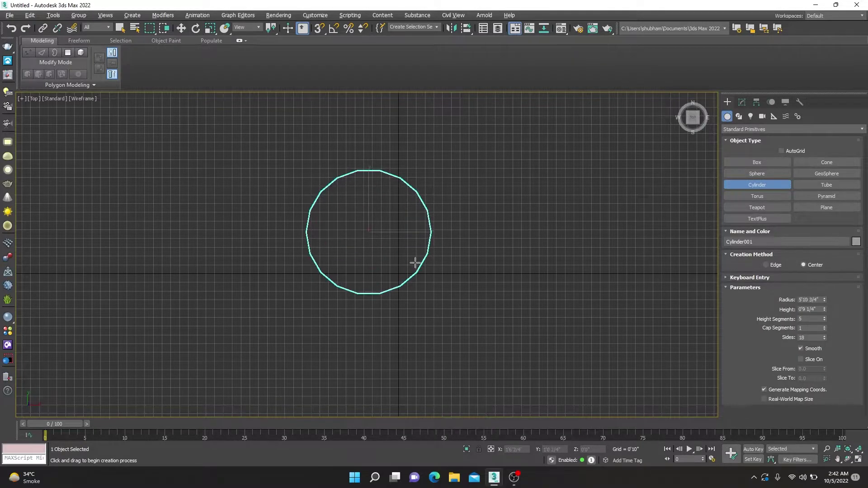
pyautogui.click(415, 262)
# Maximize the Perspective view, raise the cylinder's Sides to 42, and zoom to fit
pyautogui.hotkey('alt', 'w')
pyautogui.hotkey('alt', 'w')
pyautogui.scroll(-3, 516, 321)
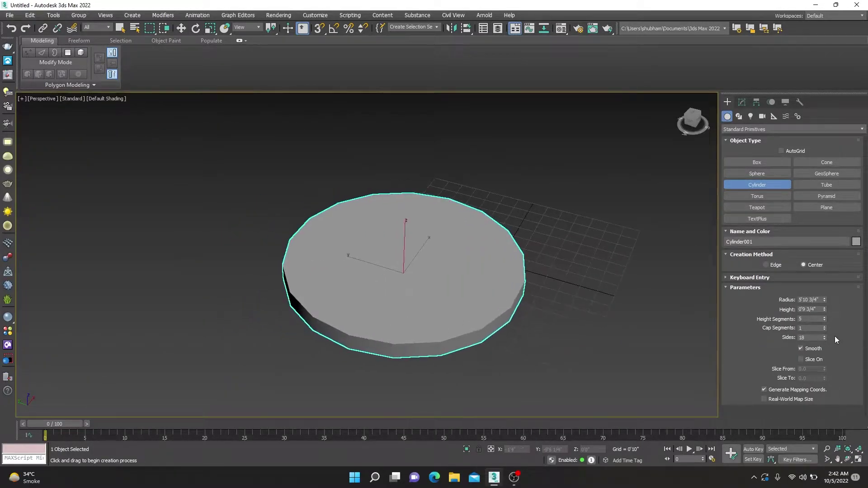
pyautogui.moveTo(825, 338); pyautogui.dragTo(826, 325)
pyautogui.press('z')
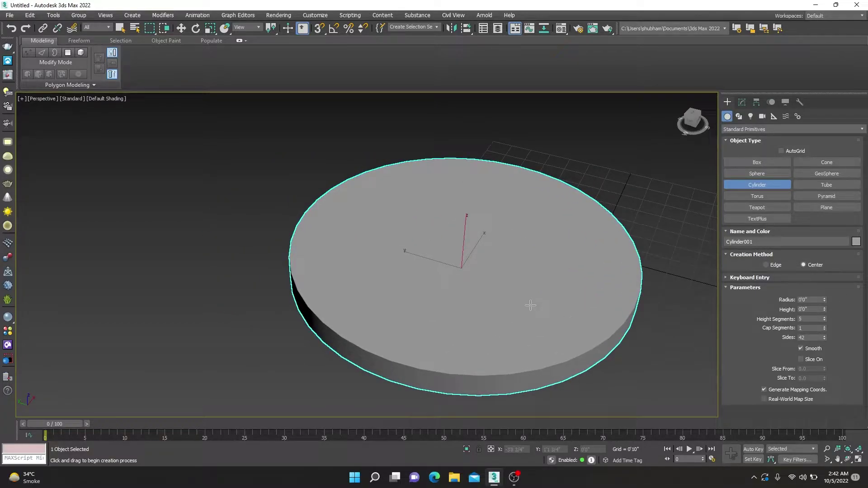
# Convert the cylinder to Editable Poly and display it with Clay shading and edged faces
pyautogui.press('w')
pyautogui.rightClick(550, 301)
pyautogui.click(674, 399)
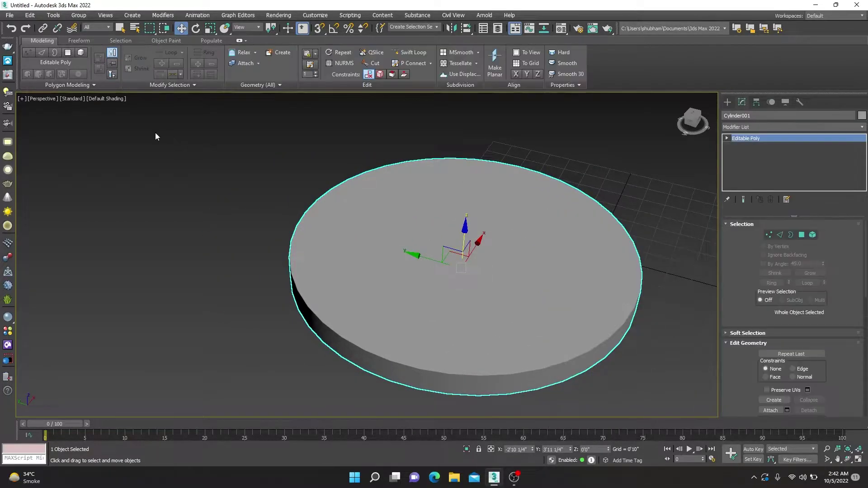
pyautogui.click(108, 96)
pyautogui.click(134, 161)
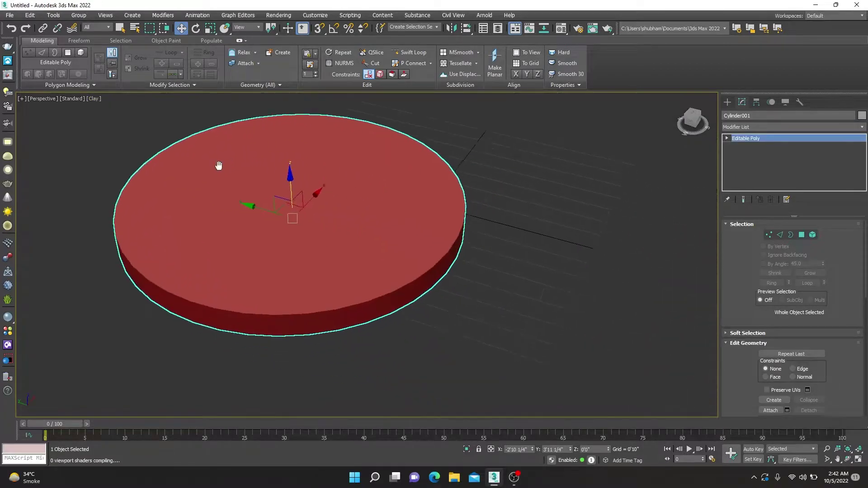
pyautogui.press('F4')
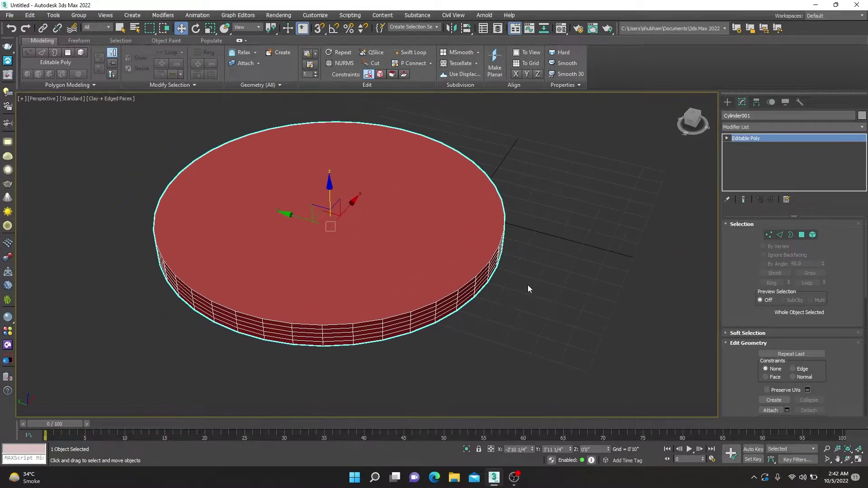
pyautogui.scroll(3, 427, 313)
# Undo to the cylinder parameters, set Sides to 56, and reconvert to Editable Poly at Edge level
pyautogui.hotkey('ctrl', 'z')
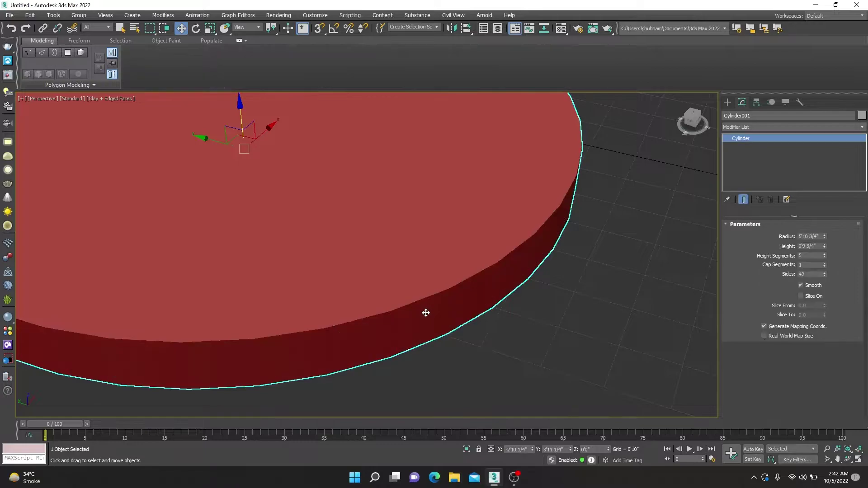
pyautogui.moveTo(824, 270); pyautogui.dragTo(824, 253)
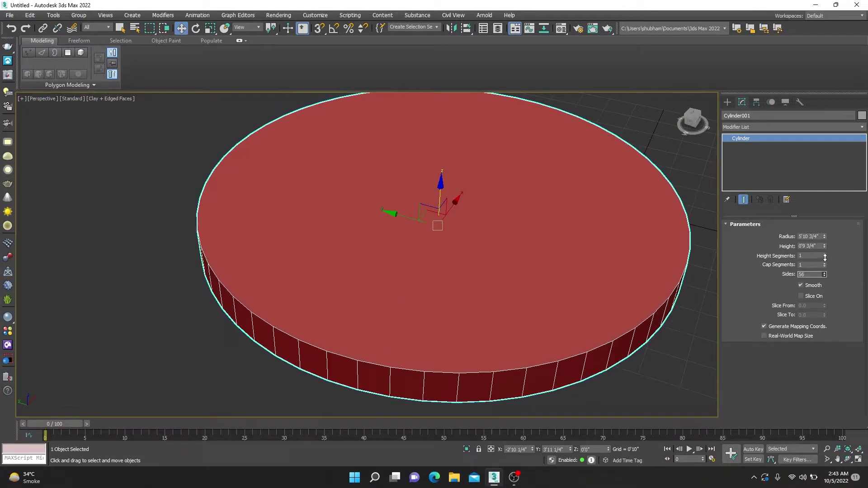
pyautogui.scroll(-1, 517, 277)
pyautogui.scroll(-2, 496, 266)
pyautogui.rightClick(554, 233)
pyautogui.moveTo(478, 327)
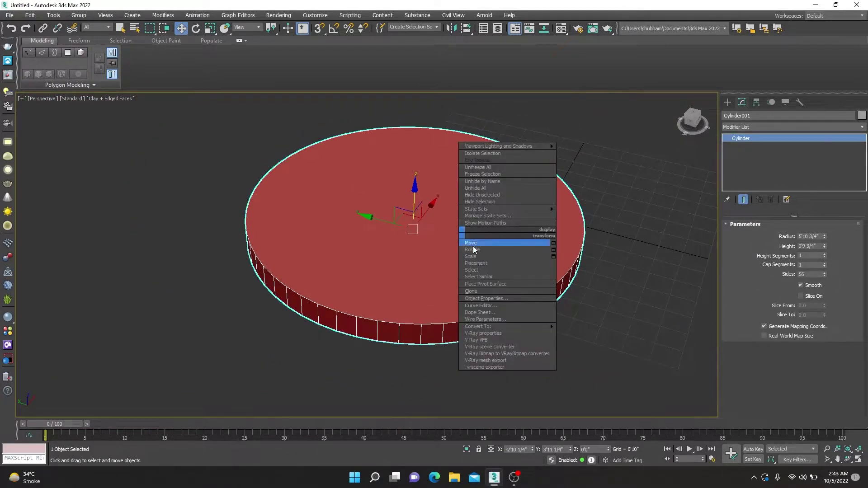
pyautogui.click(579, 335)
pyautogui.click(780, 235)
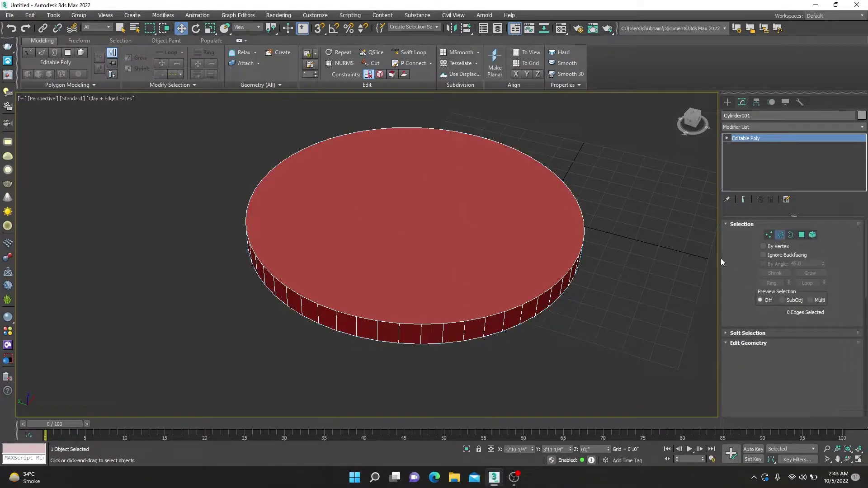
pyautogui.scroll(2, 470, 310)
# Pick rim edges and maximize the Left view for edge selection
pyautogui.click(476, 324)
pyautogui.keyDown('ctrl'); pyautogui.click(511, 315); pyautogui.keyUp('ctrl')
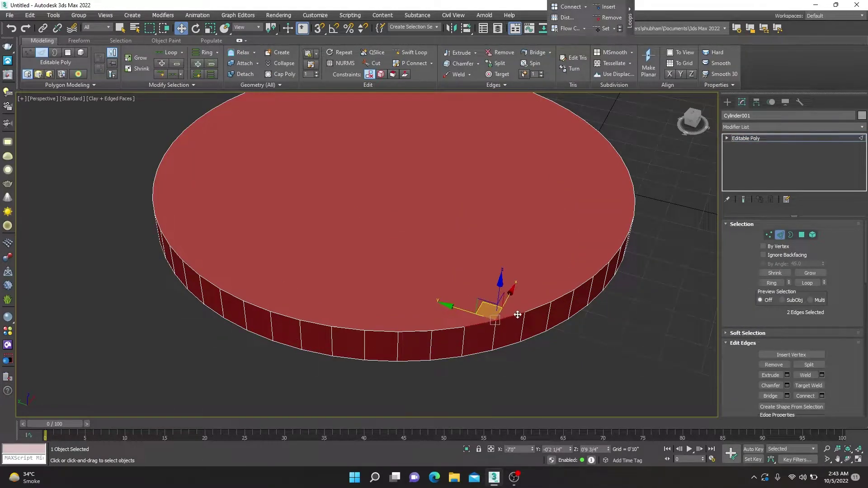
pyautogui.hotkey('alt', 'w')
pyautogui.hotkey('alt', 'w')
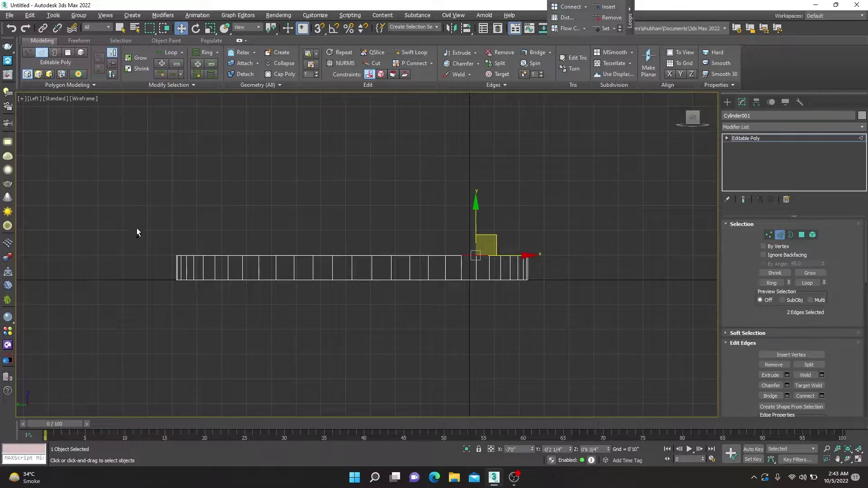
pyautogui.moveTo(655, 262); pyautogui.dragTo(655, 262)
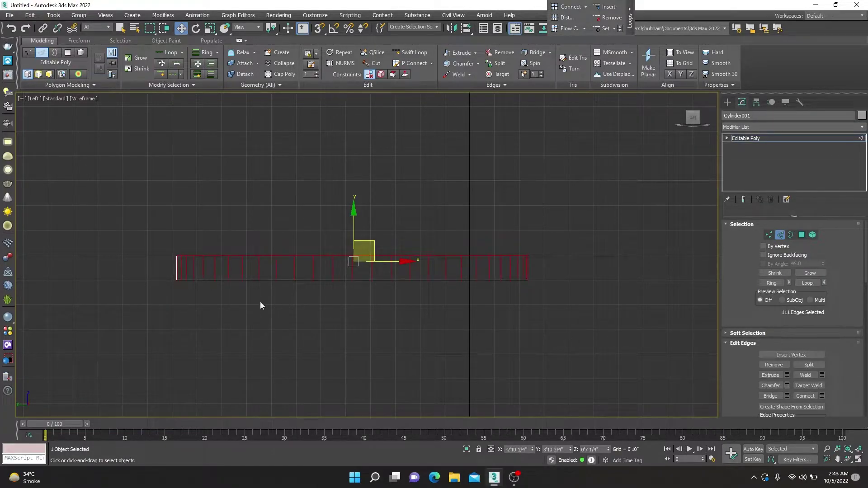
pyautogui.hotkey('ctrl', 'z')
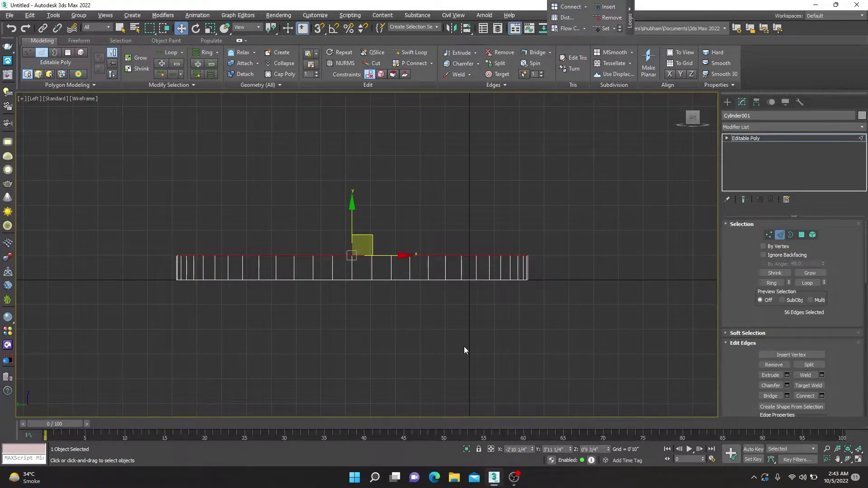
pyautogui.hotkey('alt', 'w')
pyautogui.rightClick(464, 346)
pyautogui.hotkey('alt', 'w')
pyautogui.hotkey('alt', 'w')
pyautogui.rightClick(222, 321)
pyautogui.hotkey('alt', 'w')
# Select all edges, then drop the vertical side edges, keeping 112 rim edges
pyautogui.hotkey('ctrl', 'a')
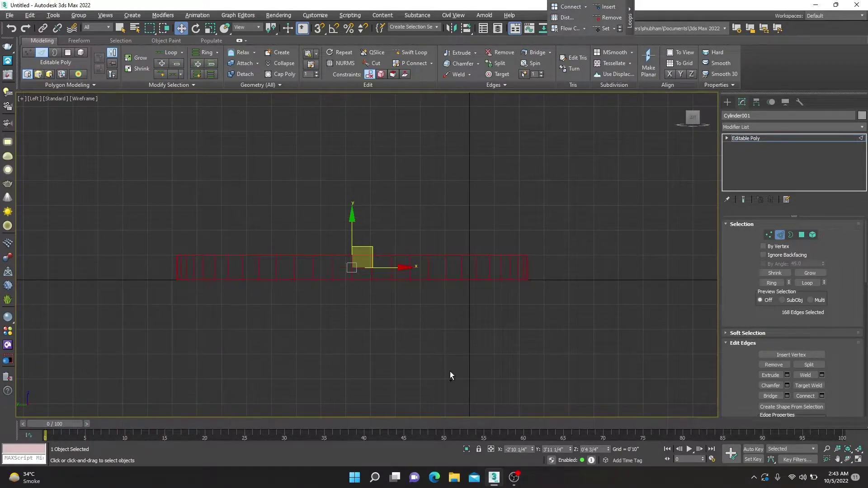
pyautogui.hotkey('ctrl', 'z')
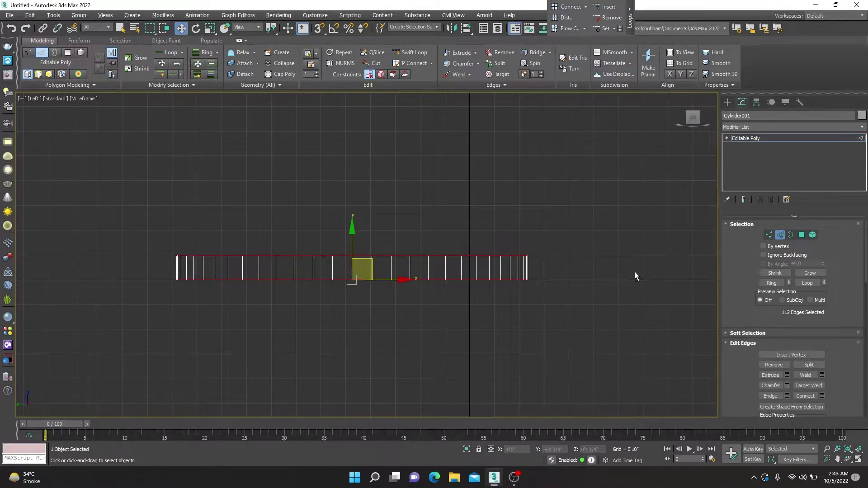
pyautogui.hotkey('alt', 'w')
pyautogui.rightClick(579, 353)
pyautogui.hotkey('alt', 'w')
# Chamfer the selected rim edges by 0'3 1/4" with 3 segments
pyautogui.rightClick(497, 251)
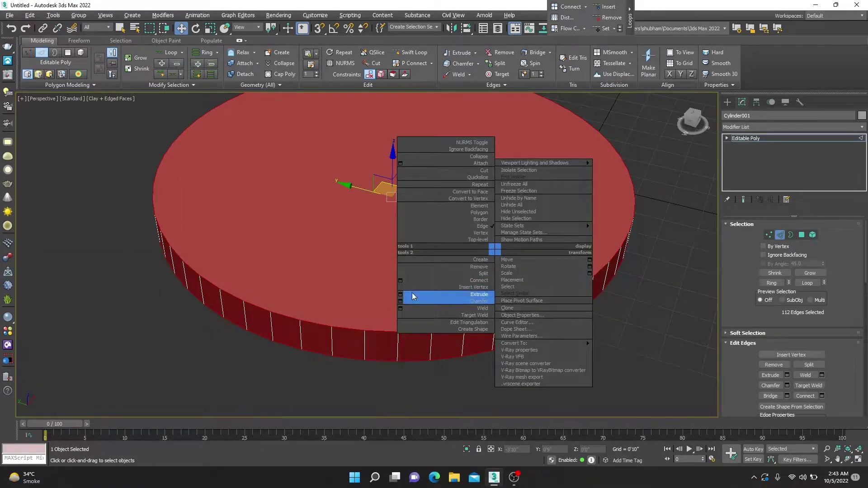
pyautogui.click(402, 303)
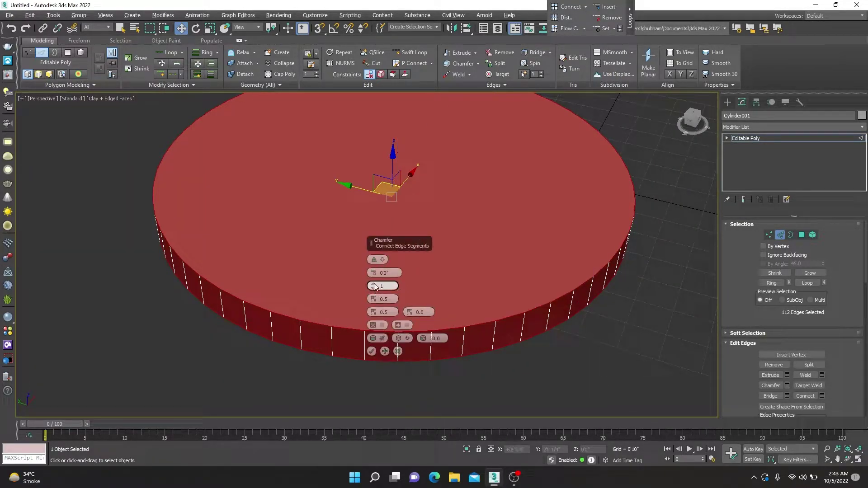
pyautogui.moveTo(373, 272)
pyautogui.mouseDown()
pyautogui.moveTo(373, 257)
pyautogui.moveTo(374, 276)
pyautogui.mouseUp()
pyautogui.write('3')
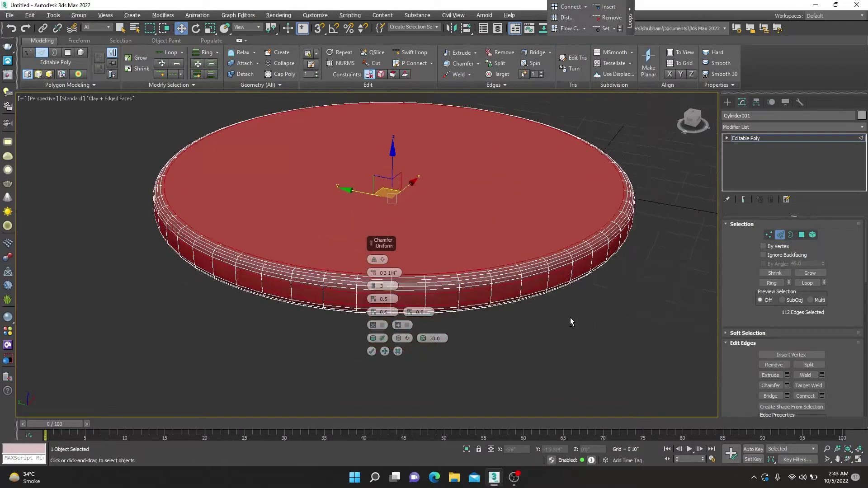
pyautogui.keyDown('alt'); pyautogui.moveTo(570, 322); pyautogui.dragTo(513, 234, button='middle'); pyautogui.keyUp('alt')
pyautogui.scroll(3, 562, 300)
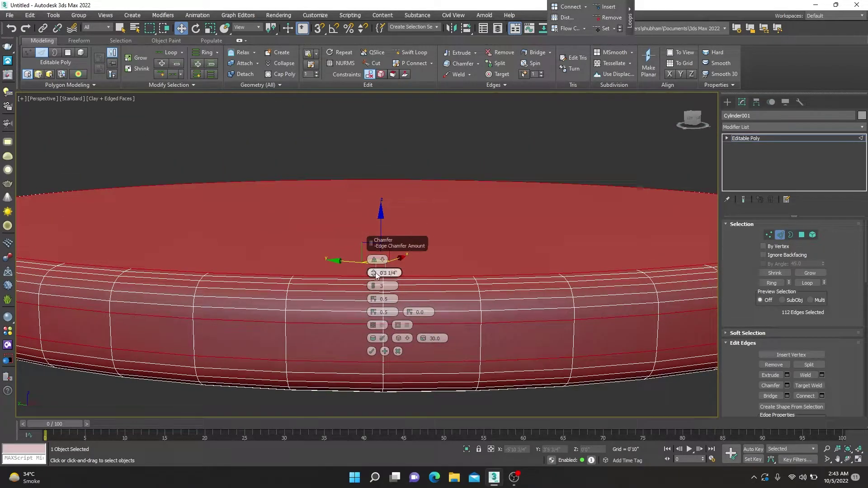
pyautogui.moveTo(376, 275); pyautogui.dragTo(376, 271)
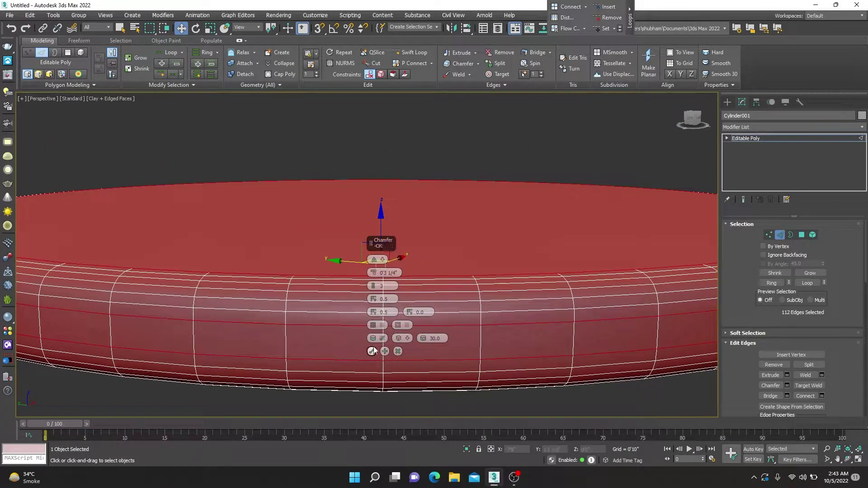
pyautogui.click(373, 351)
# At object level, scale the tabletop down vertically into a thin disc
pyautogui.click(745, 140)
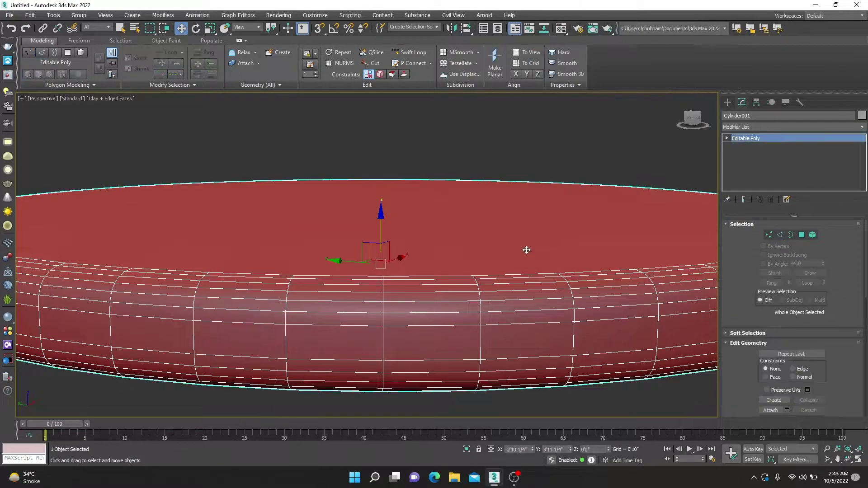
pyautogui.press('r')
pyautogui.moveTo(381, 211); pyautogui.dragTo(382, 240)
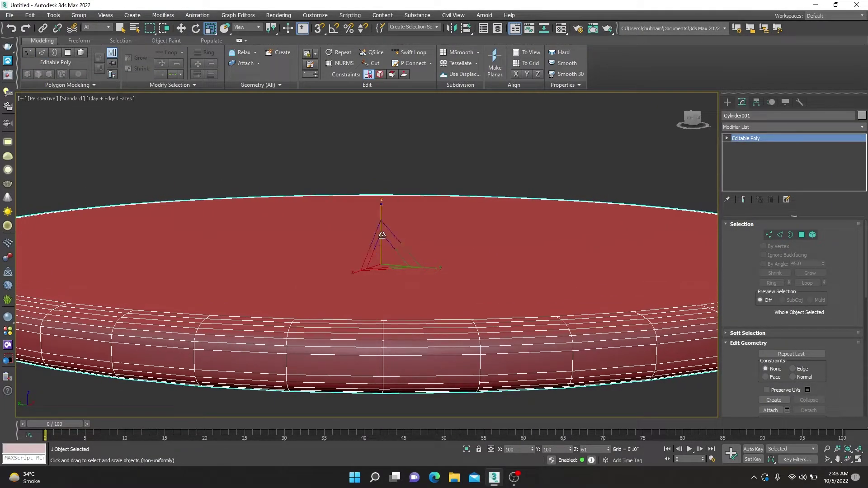
pyautogui.scroll(-5, 460, 291)
pyautogui.moveTo(459, 291)
pyautogui.keyDown('alt'); pyautogui.mouseDown(button='middle')
pyautogui.moveTo(560, 322)
pyautogui.moveTo(466, 283)
pyautogui.moveTo(526, 337)
pyautogui.moveTo(550, 292)
pyautogui.mouseUp(button='middle'); pyautogui.keyUp('alt')
pyautogui.press('F4')
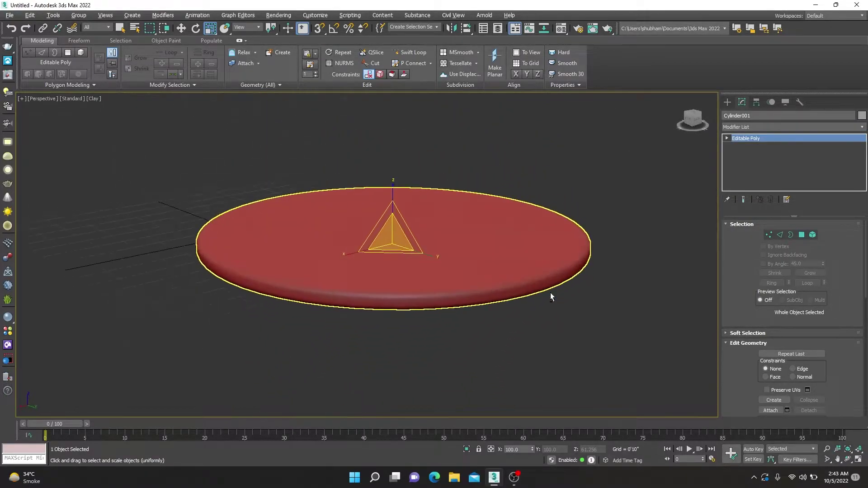
pyautogui.moveTo(393, 212); pyautogui.dragTo(397, 199)
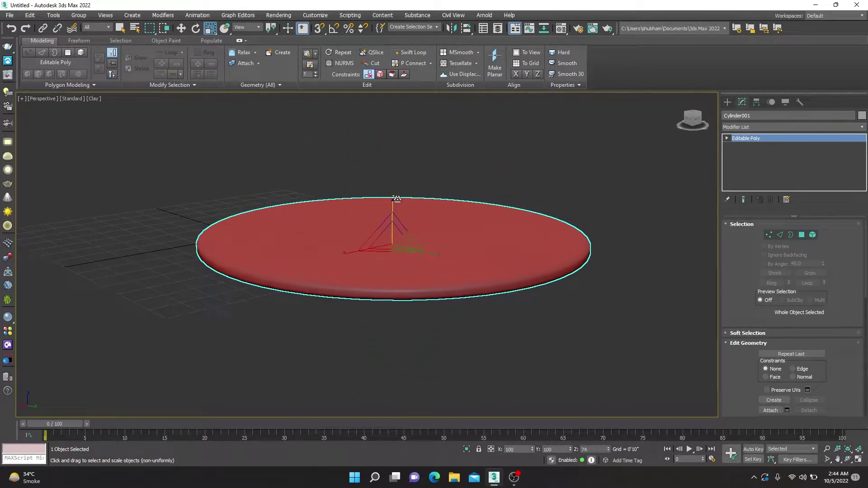
# Maximize the Top view and reselect the tabletop
pyautogui.click(628, 198)
pyautogui.moveTo(627, 197)
pyautogui.keyDown('alt'); pyautogui.mouseDown(button='middle')
pyautogui.moveTo(530, 313)
pyautogui.moveTo(562, 242)
pyautogui.mouseUp(button='middle'); pyautogui.keyUp('alt')
pyautogui.hotkey('alt', 'w')
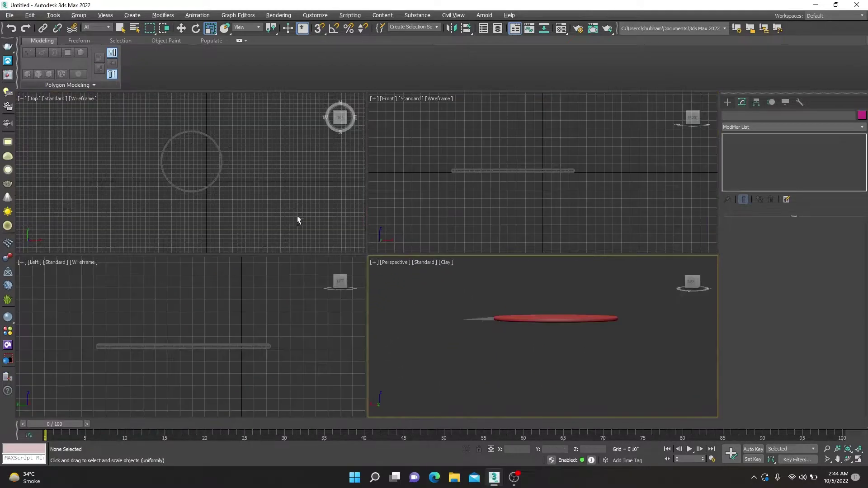
pyautogui.click(298, 215)
pyautogui.hotkey('alt', 'w')
pyautogui.scroll(3, 403, 273)
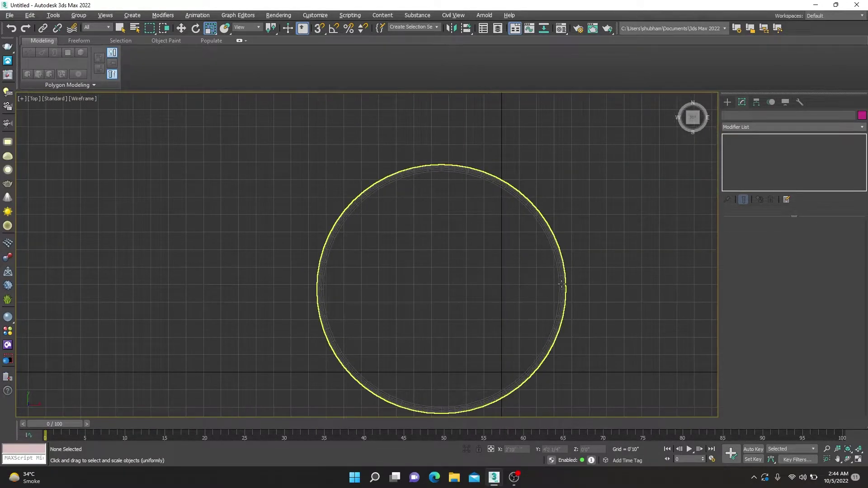
pyautogui.moveTo(693, 117)
pyautogui.click(729, 102)
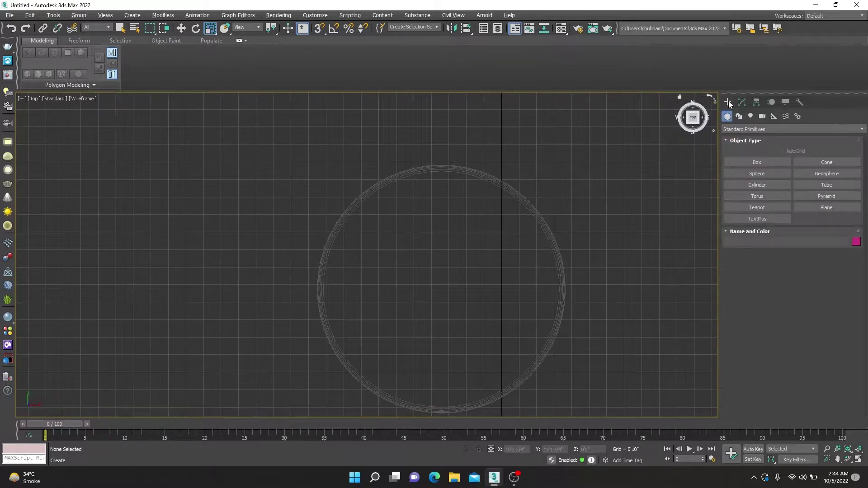
pyautogui.click(565, 305)
# Draw a thin box in the Top view beneath the tabletop
pyautogui.press('w')
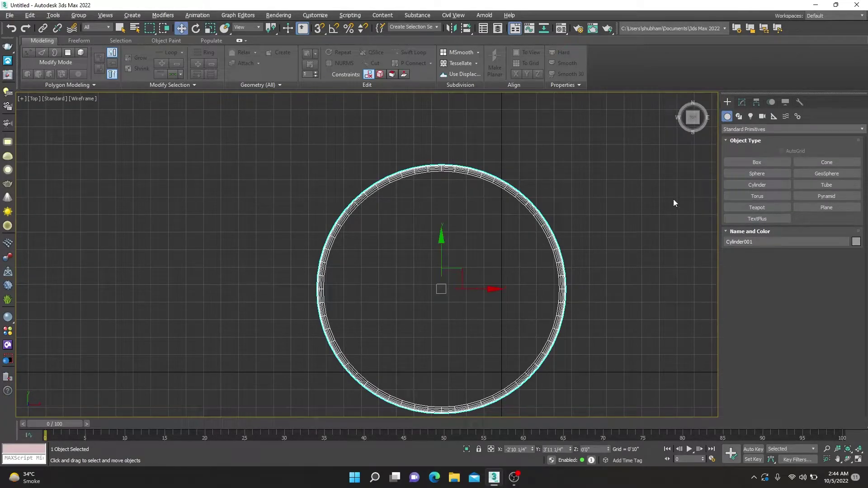
pyautogui.click(757, 162)
pyautogui.moveTo(410, 281); pyautogui.dragTo(519, 293)
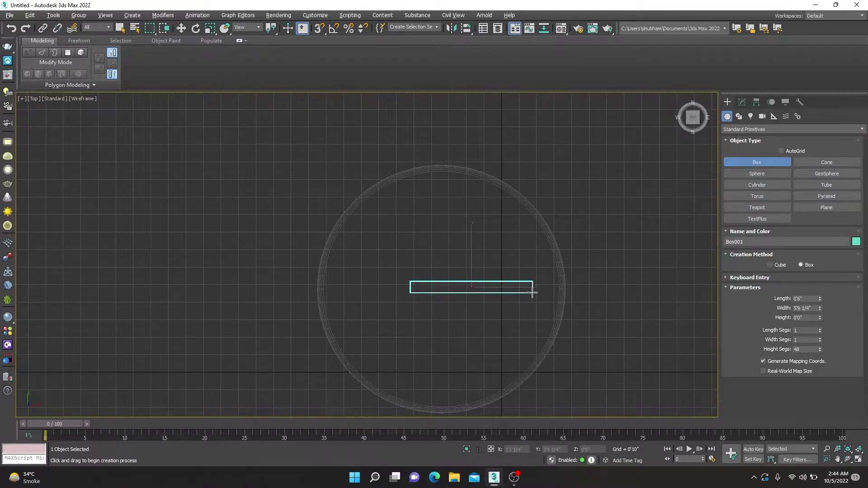
pyautogui.hotkey('alt', 'w')
pyautogui.hotkey('alt', 'w')
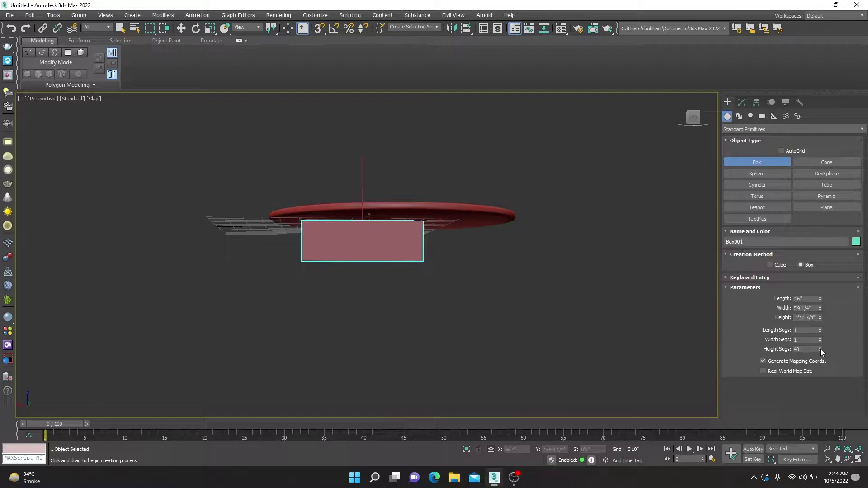
# Stretch the box's height downward below the tabletop into a tall slab
pyautogui.moveTo(820, 349)
pyautogui.mouseDown()
pyautogui.moveTo(821, 327)
pyautogui.moveTo(460, 283)
pyautogui.mouseUp()
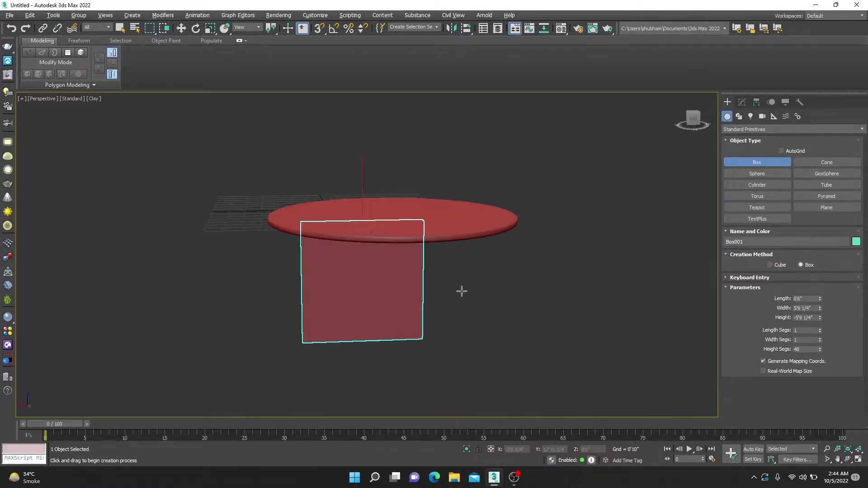
pyautogui.hotkey('alt', 'w')
pyautogui.hotkey('alt', 'w')
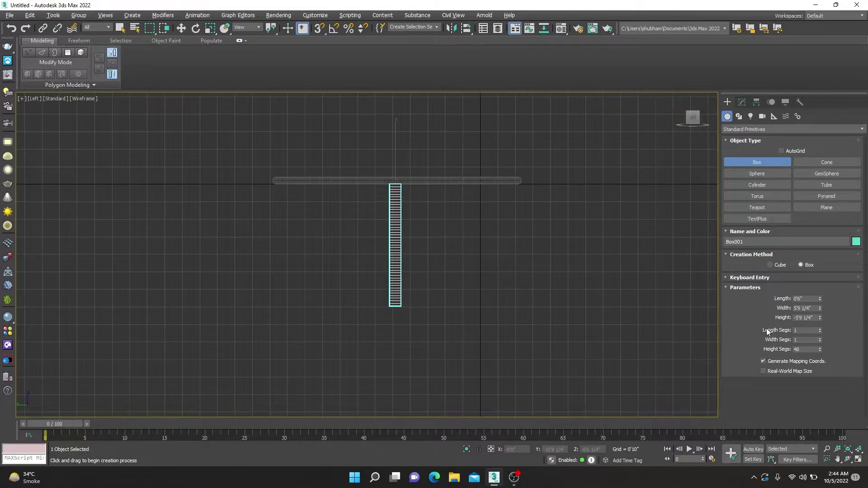
pyautogui.moveTo(822, 321); pyautogui.dragTo(821, 343)
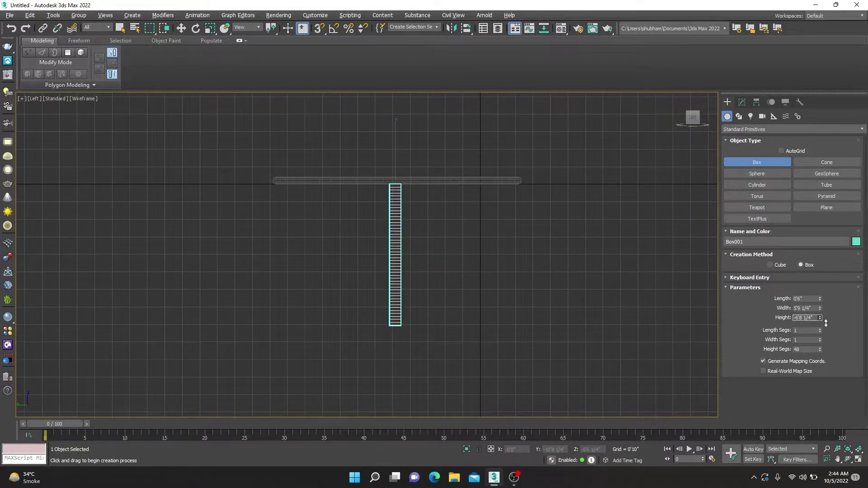
pyautogui.click(529, 305)
pyautogui.press('w')
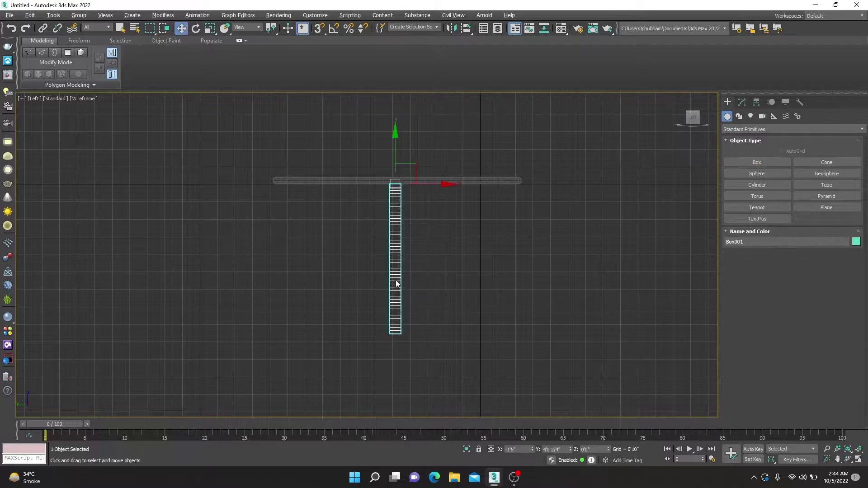
# Browse the box's Modifier List in the Modify panel without adding anything
pyautogui.click(742, 102)
pyautogui.click(862, 127)
pyautogui.write('b')
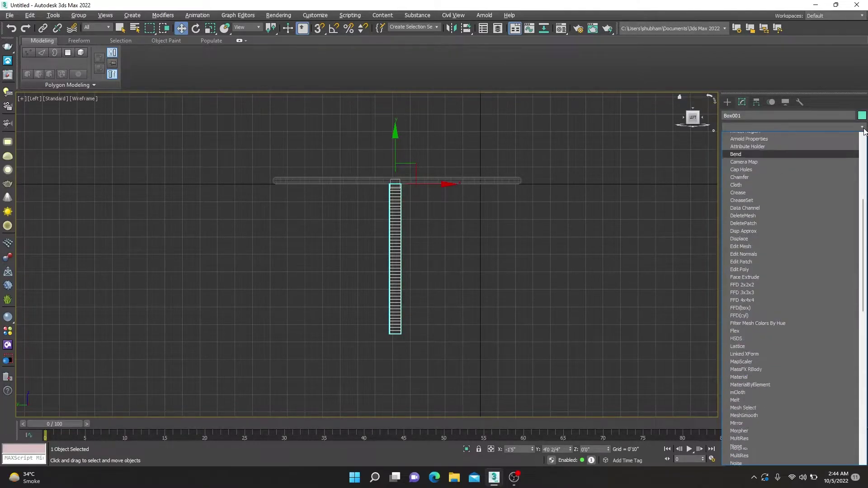
pyautogui.click(714, 150)
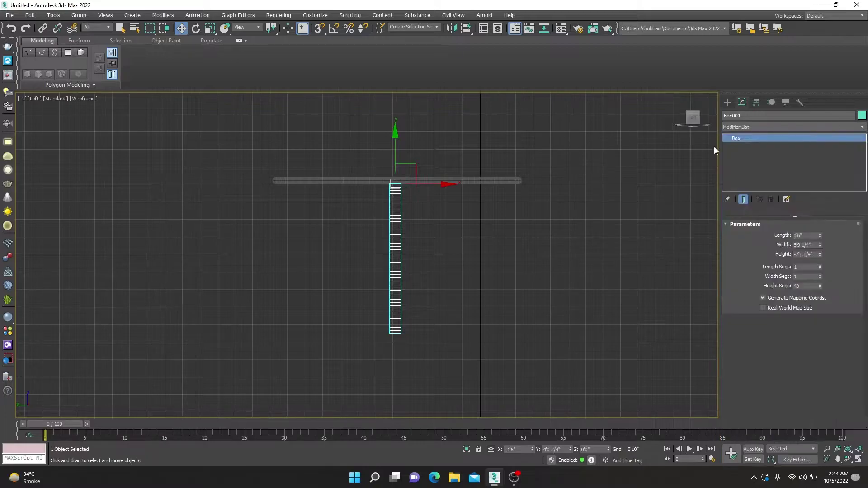
# Add a Twist modifier to the slab and set its Angle to 602 degrees
pyautogui.click(852, 129)
pyautogui.press('t')
pyautogui.press('Down')
pyautogui.press('Down')
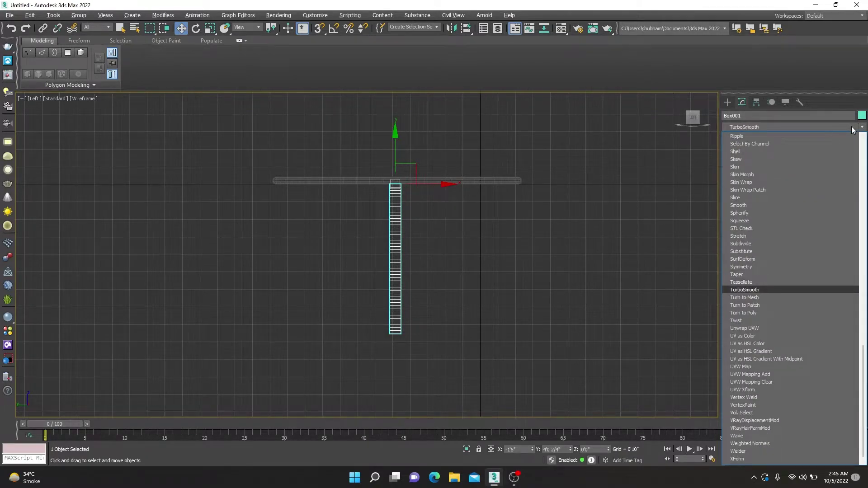
pyautogui.press('Down')
pyautogui.press('Down')
pyautogui.press('Down')
pyautogui.press('Down')
pyautogui.press('Return')
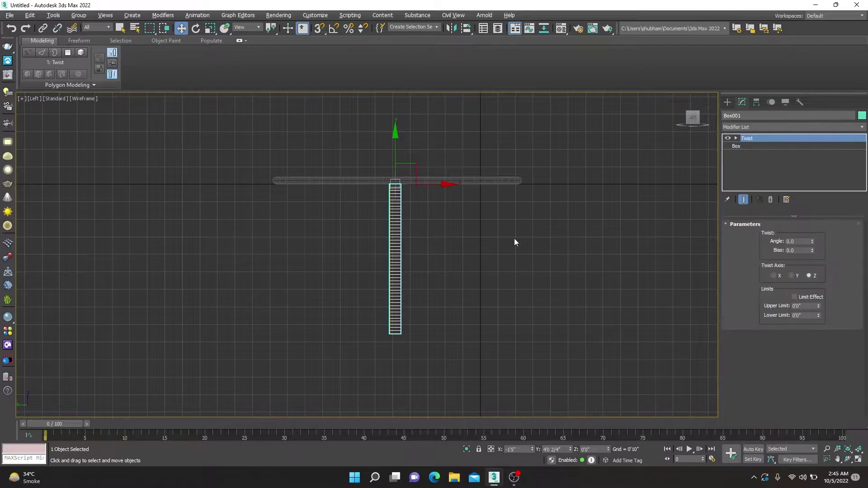
pyautogui.hotkey('alt', 'w')
pyautogui.hotkey('alt', 'w')
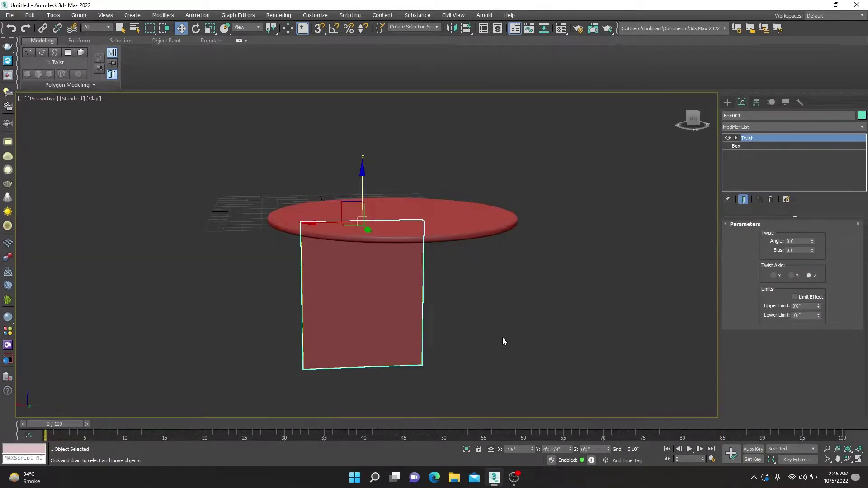
pyautogui.press('F4')
pyautogui.press('F4')
pyautogui.moveTo(813, 243)
pyautogui.mouseDown()
pyautogui.moveTo(780, 64)
pyautogui.moveTo(757, 379)
pyautogui.moveTo(758, 253)
pyautogui.mouseUp()
pyautogui.moveTo(452, 344)
pyautogui.keyDown('alt'); pyautogui.mouseDown(button='middle')
pyautogui.moveTo(462, 325)
pyautogui.moveTo(368, 297)
pyautogui.moveTo(288, 340)
pyautogui.moveTo(382, 357)
pyautogui.moveTo(411, 346)
pyautogui.mouseUp(button='middle'); pyautogui.keyUp('alt')
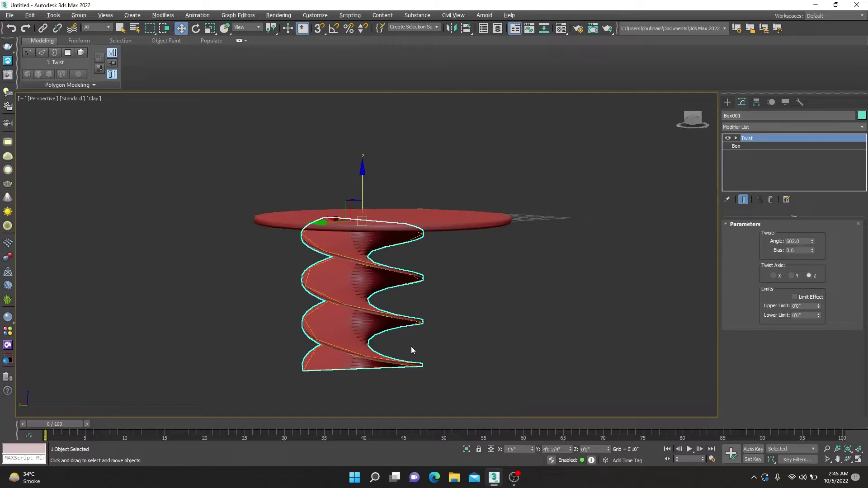
# Isolate the twisted leg and show it with edged faces
pyautogui.hotkey('alt', 'q')
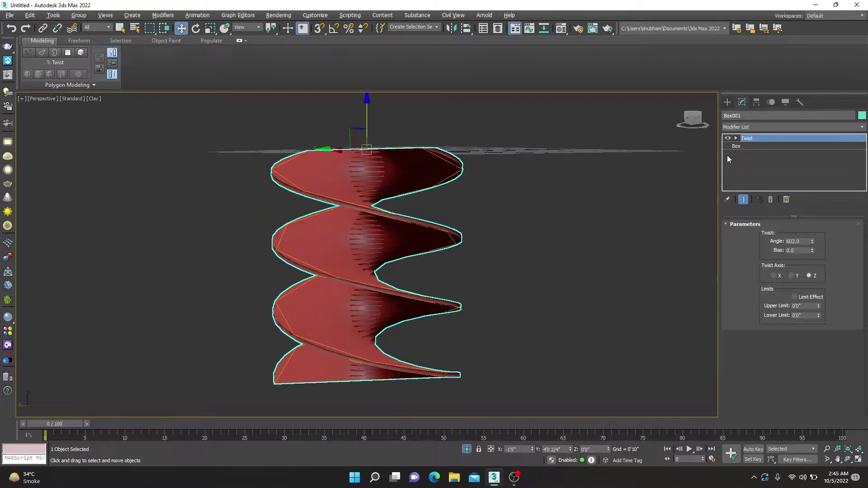
pyautogui.scroll(-2, 498, 270)
pyautogui.moveTo(498, 270)
pyautogui.keyDown('alt'); pyautogui.mouseDown(button='middle')
pyautogui.moveTo(518, 366)
pyautogui.moveTo(421, 262)
pyautogui.moveTo(503, 248)
pyautogui.mouseUp(button='middle'); pyautogui.keyUp('alt')
pyautogui.press('F4')
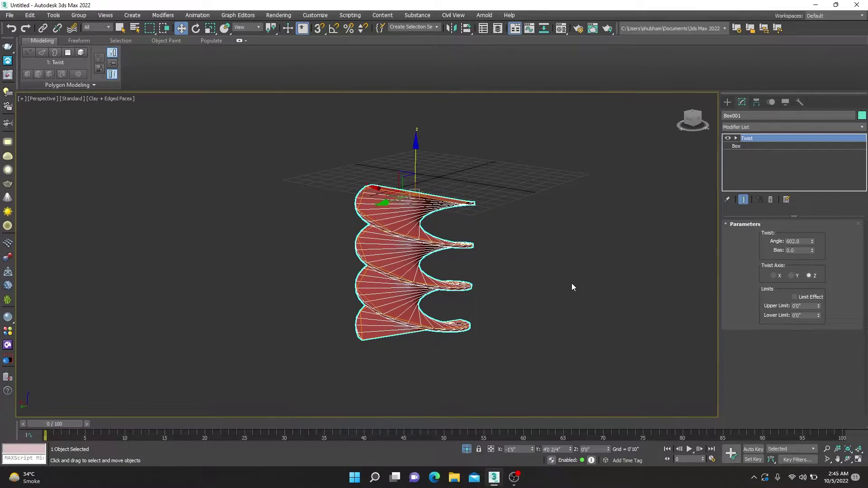
pyautogui.keyDown('alt'); pyautogui.moveTo(571, 283); pyautogui.dragTo(738, 285, button='middle'); pyautogui.keyUp('alt')
# Convert the spiral to Editable Poly and flip all polygons except the top faces
pyautogui.rightClick(392, 246)
pyautogui.moveTo(439, 340)
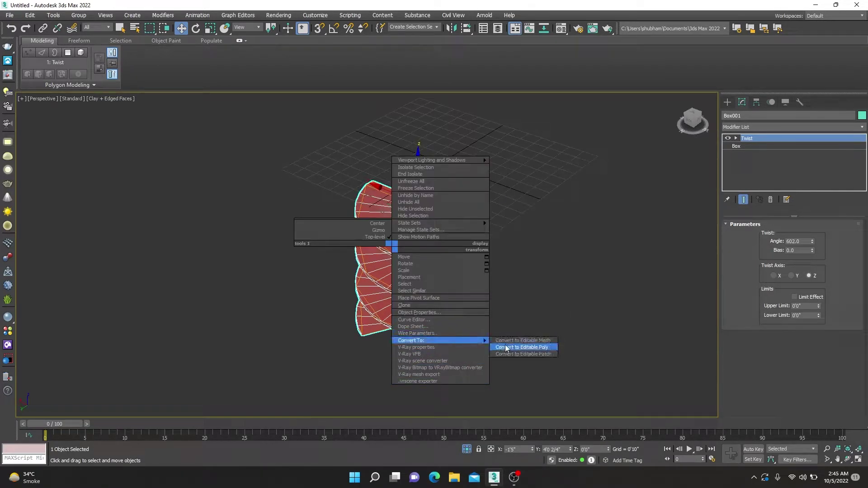
pyautogui.click(506, 347)
pyautogui.click(801, 235)
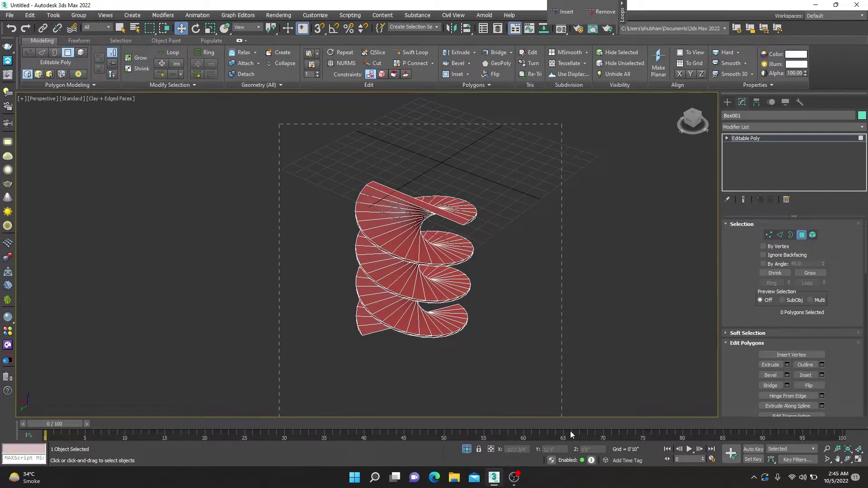
pyautogui.hotkey('ctrl', 'a')
pyautogui.scroll(5, 454, 215)
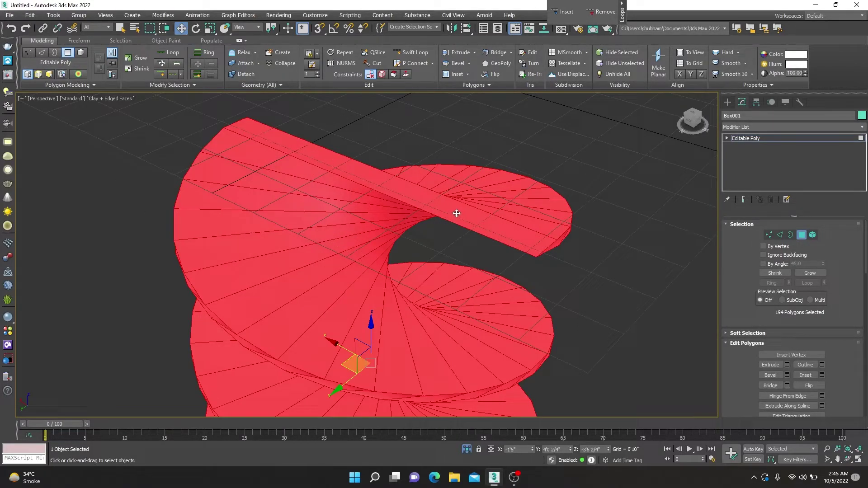
pyautogui.keyDown('alt'); pyautogui.click(447, 211); pyautogui.keyUp('alt')
pyautogui.keyDown('alt'); pyautogui.moveTo(475, 267); pyautogui.dragTo(476, 145, button='middle'); pyautogui.keyUp('alt')
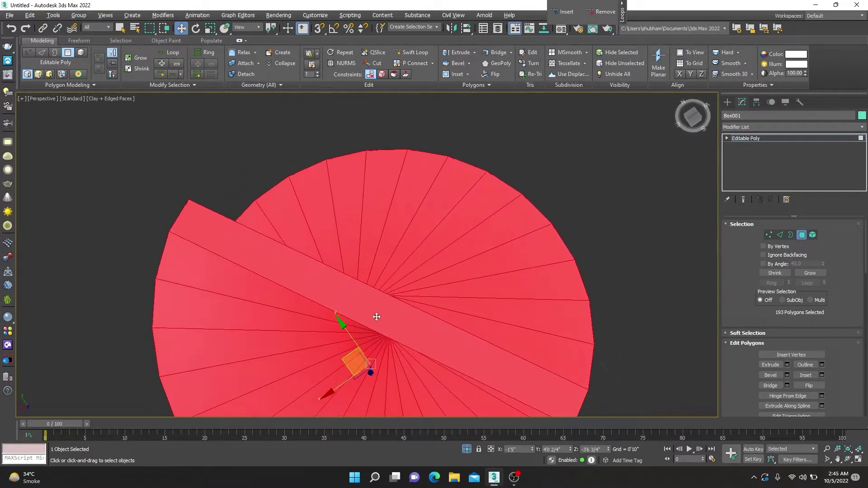
pyautogui.moveTo(375, 317)
pyautogui.keyDown('alt'); pyautogui.mouseDown(button='middle')
pyautogui.moveTo(425, 302)
pyautogui.moveTo(400, 284)
pyautogui.mouseUp(button='middle'); pyautogui.keyUp('alt')
pyautogui.click(489, 75)
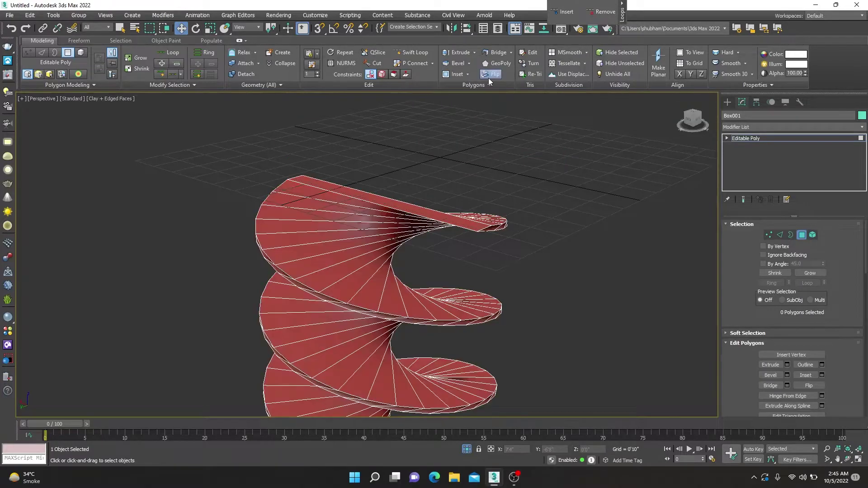
# Open Inset settings and reselect the spiral's polygons, leaving out the top band
pyautogui.click(468, 75)
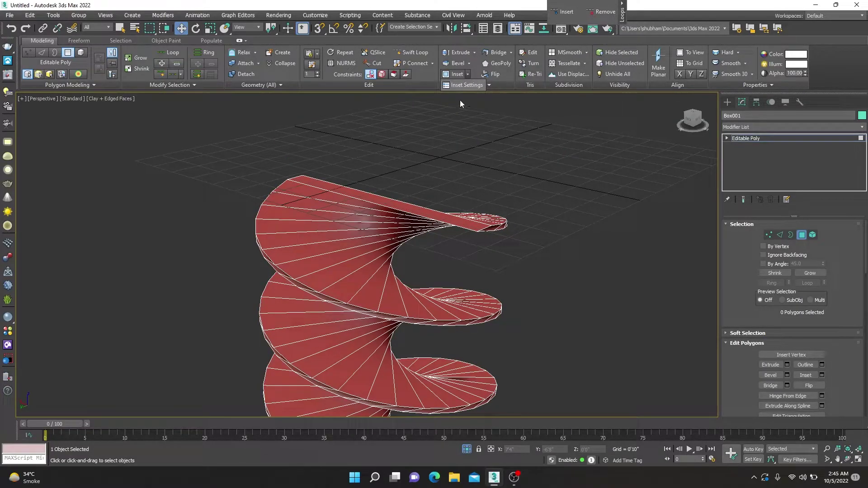
pyautogui.scroll(-2, 236, 155)
pyautogui.moveTo(249, 143); pyautogui.dragTo(407, 308)
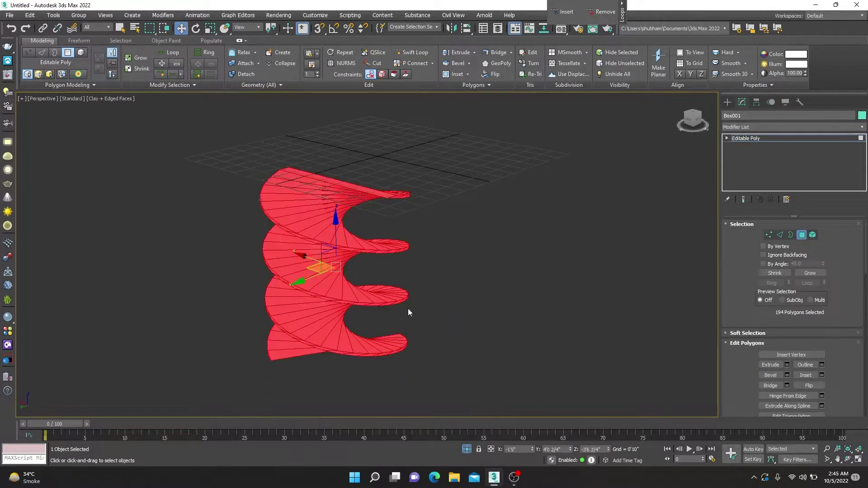
pyautogui.scroll(2, 356, 183)
pyautogui.keyDown('alt'); pyautogui.moveTo(360, 181); pyautogui.dragTo(382, 375, button='middle'); pyautogui.keyUp('alt')
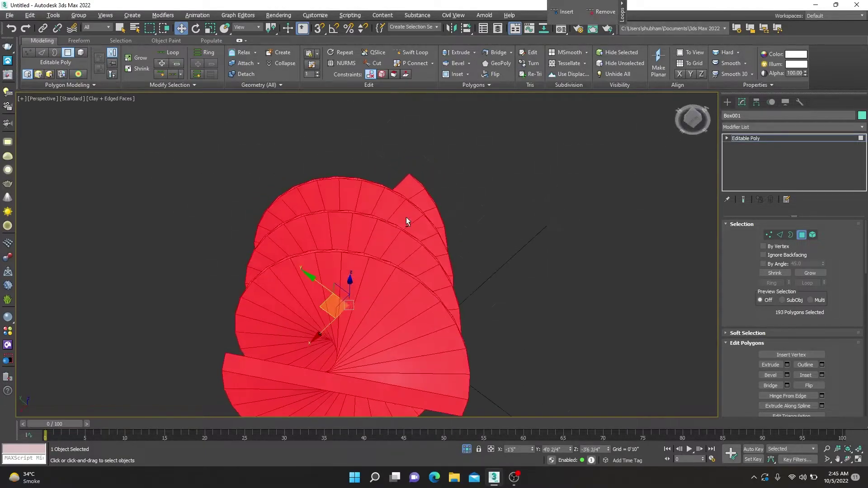
pyautogui.keyDown('alt'); pyautogui.click(398, 346); pyautogui.keyUp('alt')
pyautogui.keyDown('alt'); pyautogui.moveTo(398, 346); pyautogui.dragTo(398, 382, button='middle'); pyautogui.keyUp('alt')
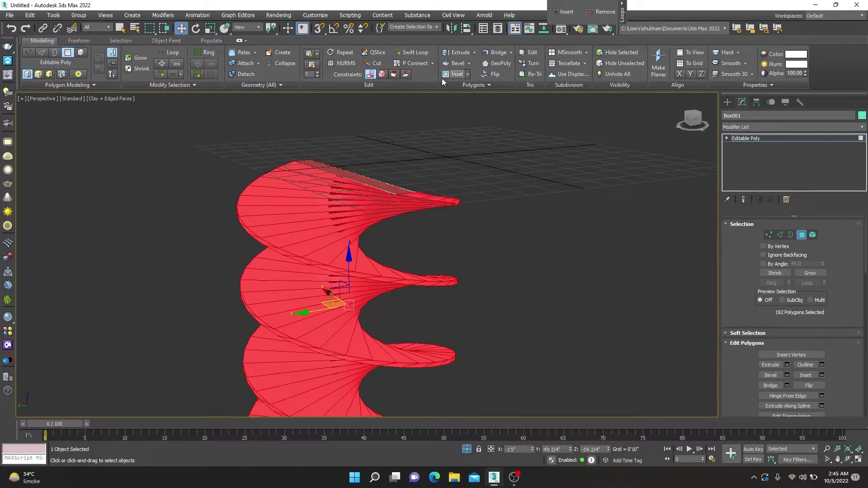
# Set the Inset caddy to By Polygon and hide edged faces
pyautogui.click(465, 89)
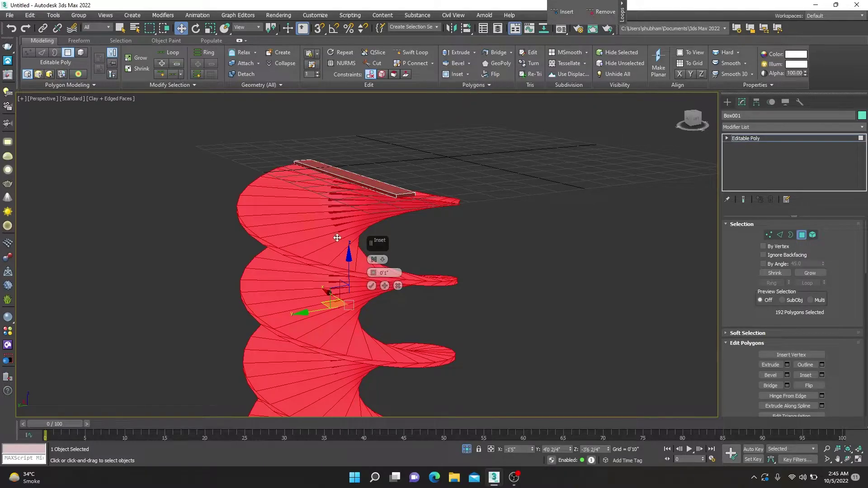
pyautogui.scroll(3, 337, 238)
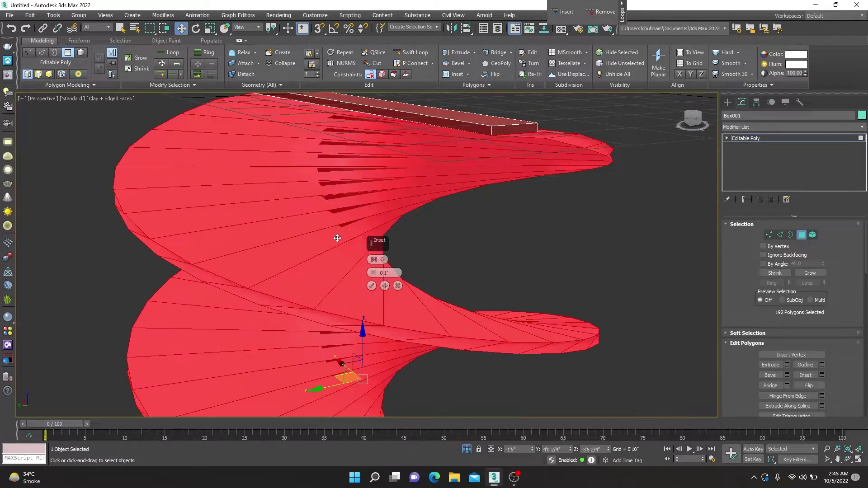
pyautogui.click(374, 260)
pyautogui.moveTo(374, 273)
pyautogui.keyDown('alt'); pyautogui.mouseDown(button='middle')
pyautogui.moveTo(360, 317)
pyautogui.moveTo(400, 289)
pyautogui.mouseUp(button='middle'); pyautogui.keyUp('alt')
pyautogui.scroll(5, 244, 239)
pyautogui.press('F4')
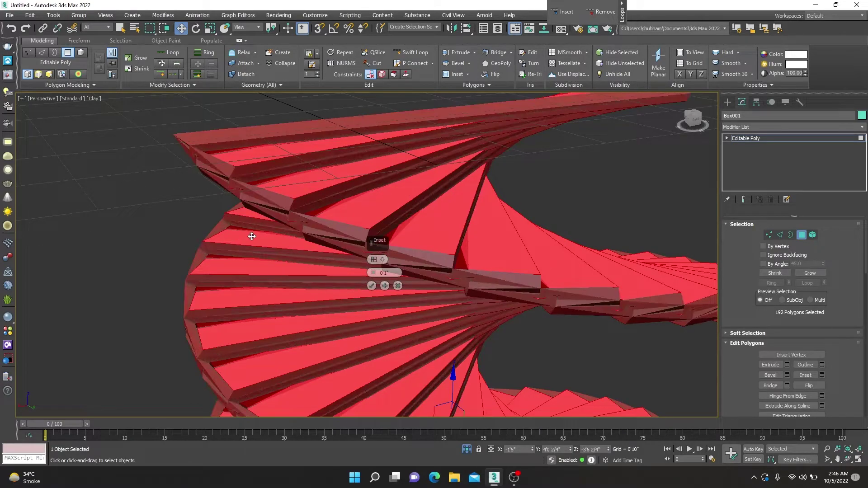
pyautogui.keyDown('alt'); pyautogui.moveTo(315, 279); pyautogui.dragTo(290, 297, button='middle'); pyautogui.keyUp('alt')
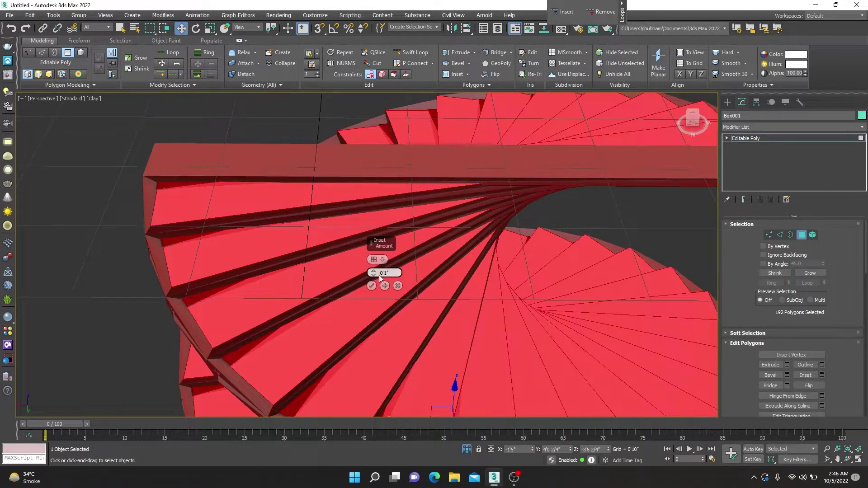
# Apply a 0'0 1/4" inset and clear the polygon selection
pyautogui.moveTo(376, 277); pyautogui.dragTo(374, 277)
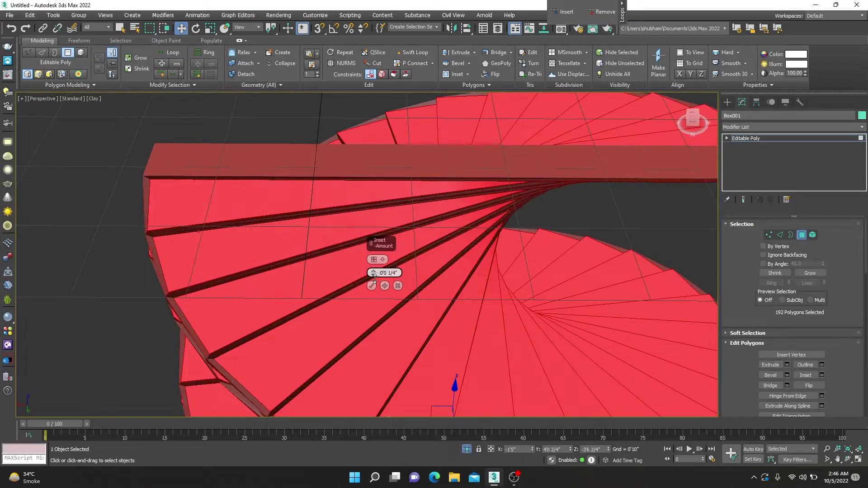
pyautogui.scroll(-5, 374, 277)
pyautogui.keyDown('alt'); pyautogui.moveTo(374, 277); pyautogui.dragTo(331, 278, button='middle'); pyautogui.keyUp('alt')
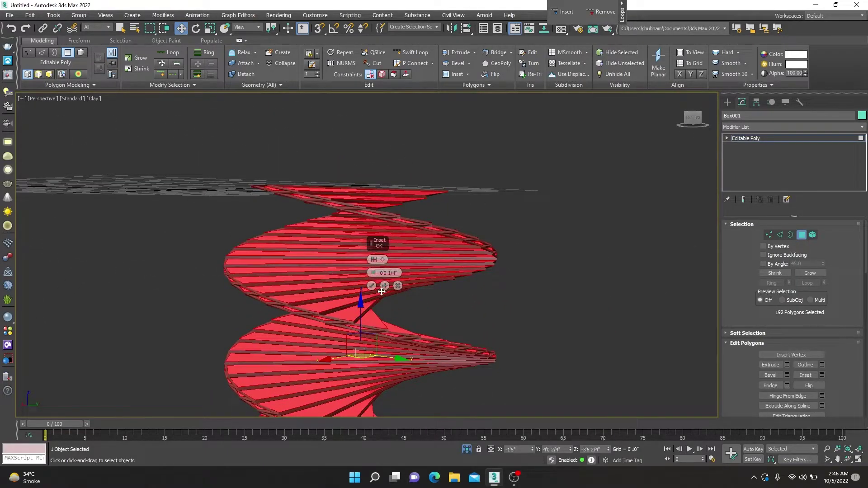
pyautogui.click(371, 286)
pyautogui.click(529, 251)
pyautogui.moveTo(529, 251)
pyautogui.keyDown('alt'); pyautogui.mouseDown(button='middle')
pyautogui.moveTo(533, 297)
pyautogui.moveTo(448, 318)
pyautogui.moveTo(452, 291)
pyautogui.moveTo(493, 301)
pyautogui.mouseUp(button='middle'); pyautogui.keyUp('alt')
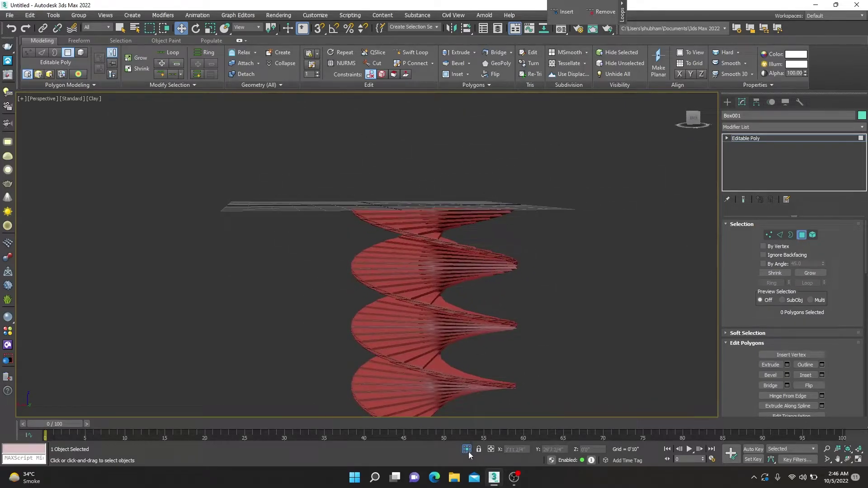
# Return to object level and nudge the spiral leg along X under the tabletop
pyautogui.moveTo(434, 407)
pyautogui.keyDown('alt'); pyautogui.mouseDown(button='middle')
pyautogui.moveTo(418, 379)
pyautogui.moveTo(453, 380)
pyautogui.moveTo(479, 347)
pyautogui.mouseUp(button='middle'); pyautogui.keyUp('alt')
pyautogui.click(408, 326)
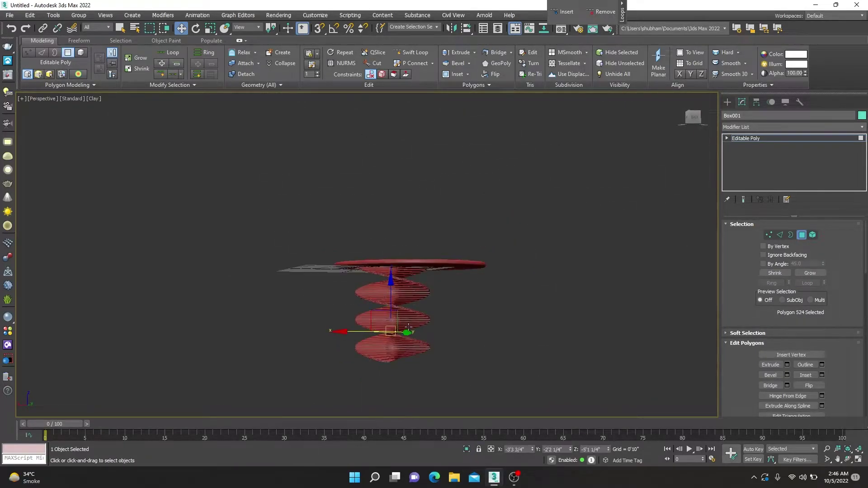
pyautogui.press('4')
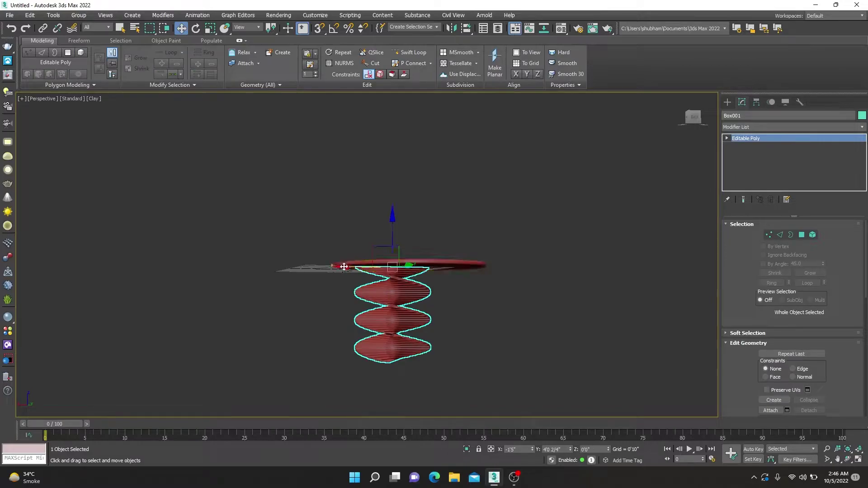
pyautogui.moveTo(360, 263); pyautogui.dragTo(375, 264)
# Check the leg's alignment in the Top and Perspective views
pyautogui.hotkey('alt', 'w')
pyautogui.hotkey('alt', 'w')
pyautogui.click(210, 288)
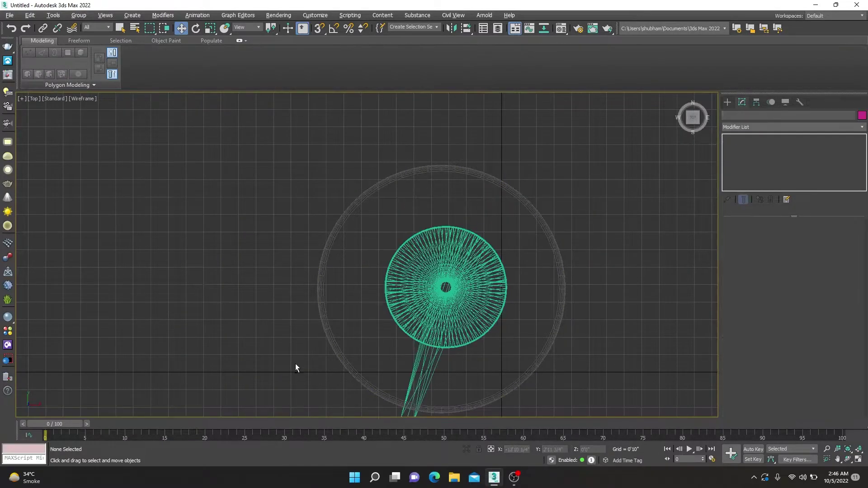
pyautogui.hotkey('alt', 'w')
pyautogui.click(485, 356)
pyautogui.hotkey('alt', 'w')
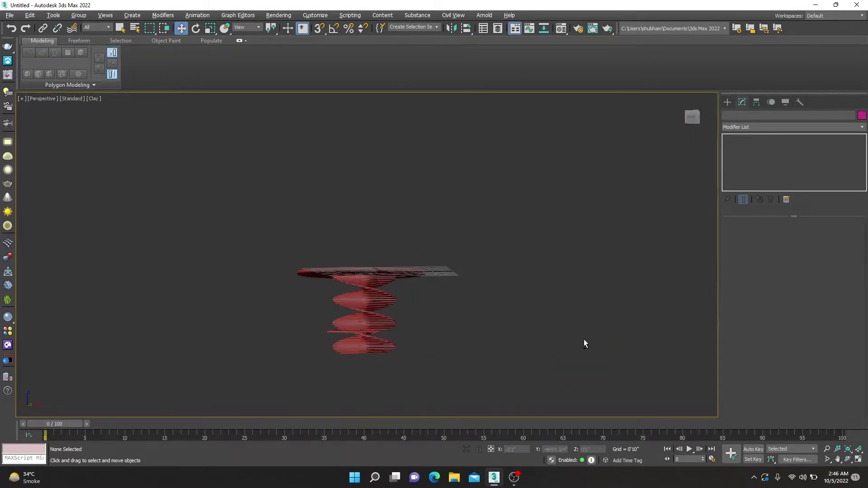
pyautogui.keyDown('alt'); pyautogui.moveTo(444, 342); pyautogui.dragTo(299, 344, button='middle'); pyautogui.keyUp('alt')
pyautogui.scroll(5, 450, 404)
pyautogui.scroll(-5, 420, 395)
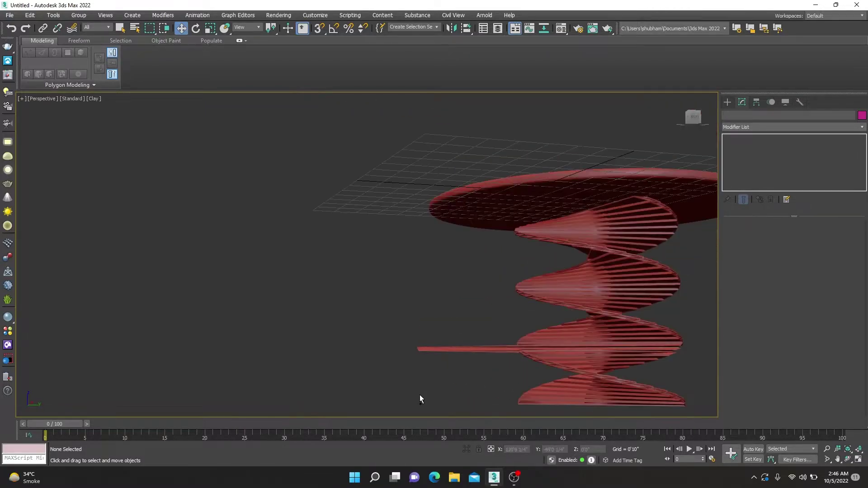
# Reselect the leg, confirm it is centred in the maximized Top view, then deselect it
pyautogui.click(420, 395)
pyautogui.scroll(-3, 407, 387)
pyautogui.scroll(-2, 392, 379)
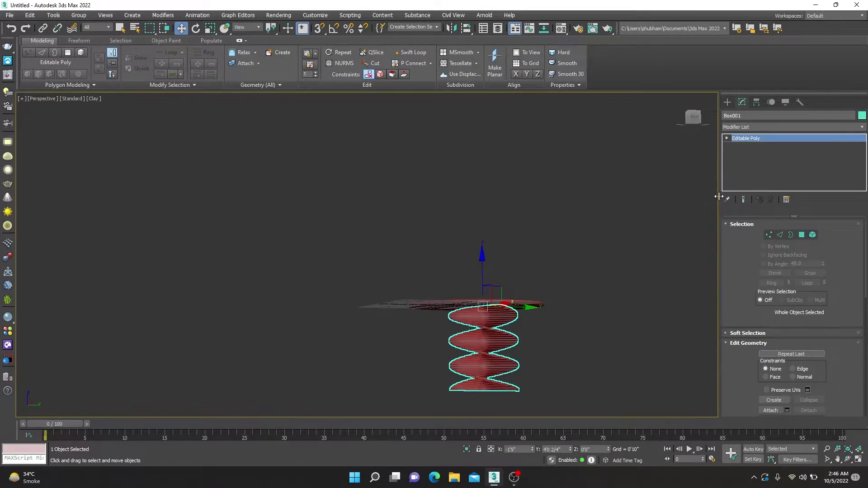
pyautogui.click(649, 226)
pyautogui.click(483, 344)
pyautogui.hotkey('alt', 'w')
pyautogui.hotkey('alt', 'w')
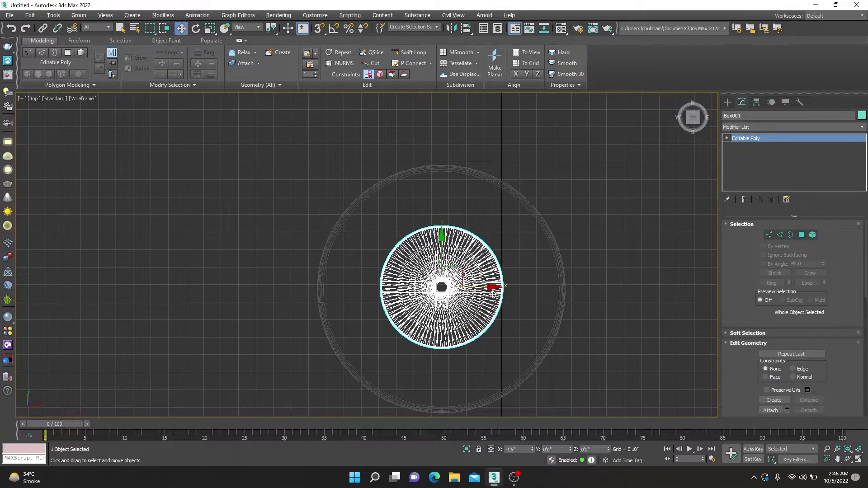
pyautogui.click(187, 258)
pyautogui.hotkey('alt', 'w')
pyautogui.hotkey('alt', 'w')
pyautogui.keyDown('alt'); pyautogui.moveTo(500, 377); pyautogui.dragTo(493, 389, button='middle'); pyautogui.keyUp('alt')
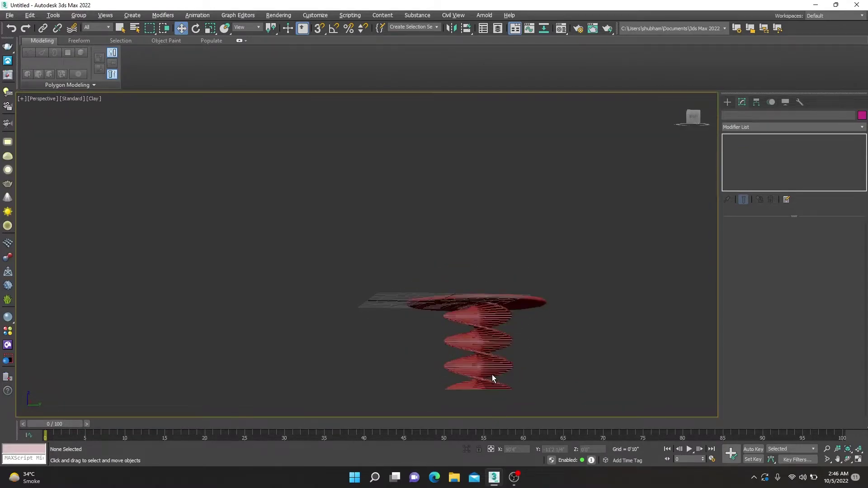
# Clone the tabletop disc downward to below the spiral leg
pyautogui.click(472, 317)
pyautogui.moveTo(472, 317); pyautogui.dragTo(399, 202, button='middle')
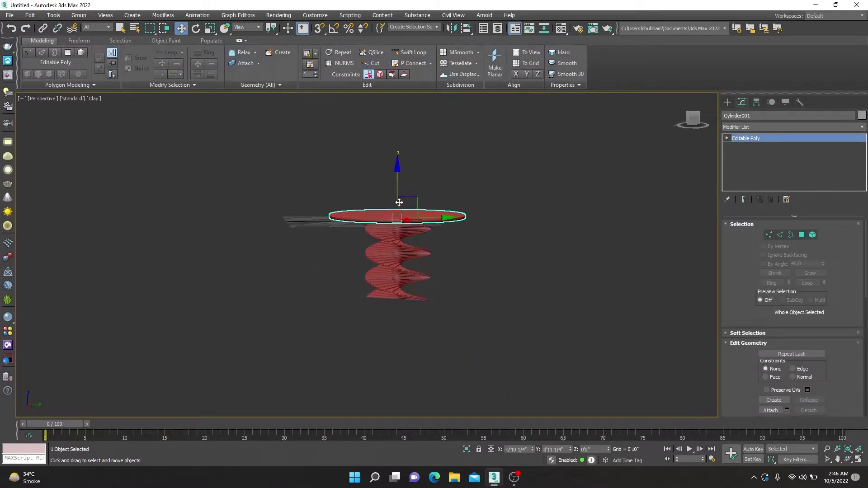
pyautogui.keyDown('shift'); pyautogui.moveTo(399, 181); pyautogui.dragTo(398, 280); pyautogui.keyUp('shift')
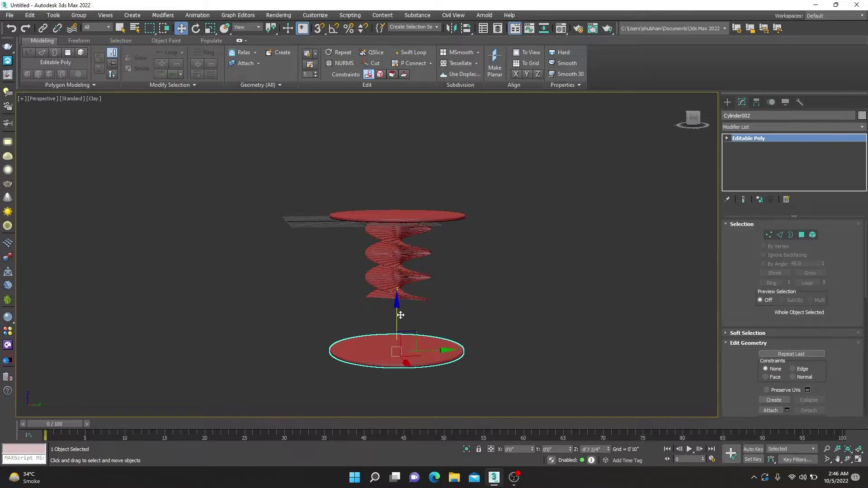
pyautogui.click(433, 277)
pyautogui.hotkey('alt', 'w')
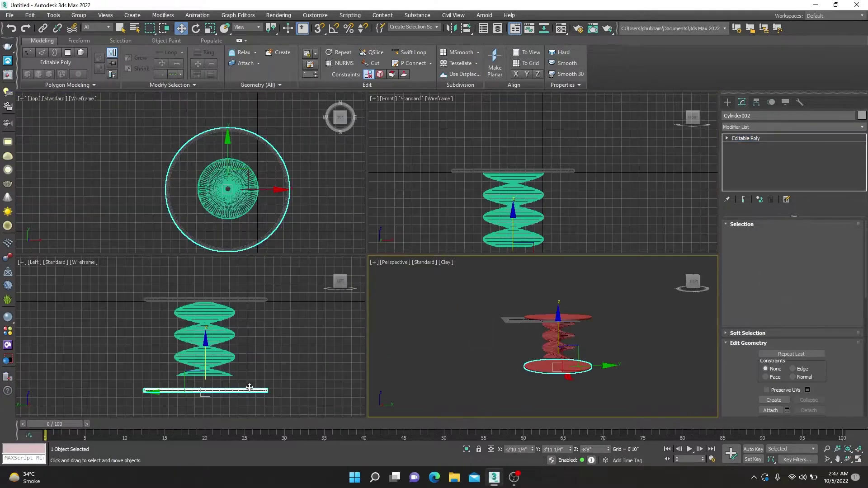
pyautogui.hotkey('alt', 'w')
# Scale the copied disc smaller and raise it up under the spiral as a base
pyautogui.press('r')
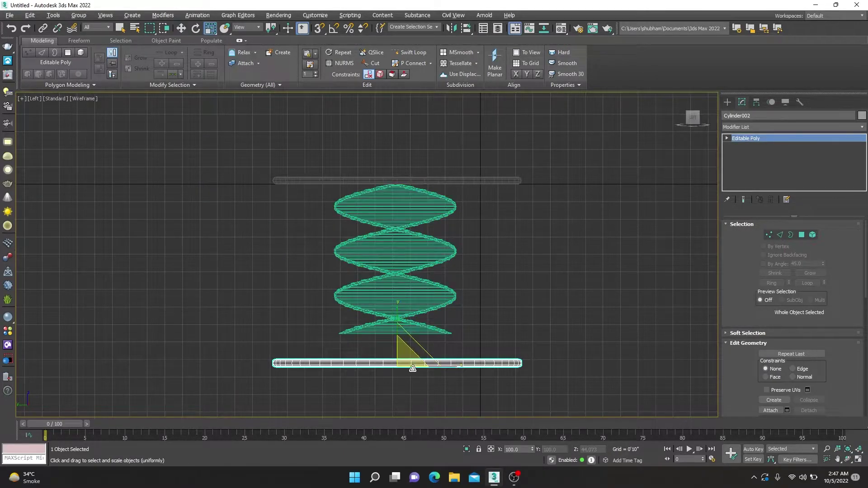
pyautogui.moveTo(404, 357); pyautogui.dragTo(442, 382)
pyautogui.press('w')
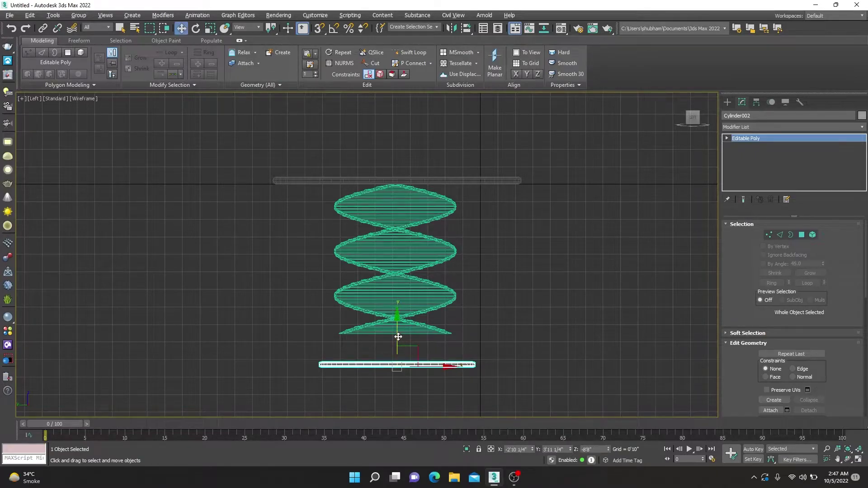
pyautogui.moveTo(398, 331); pyautogui.dragTo(397, 302)
pyautogui.press('p')
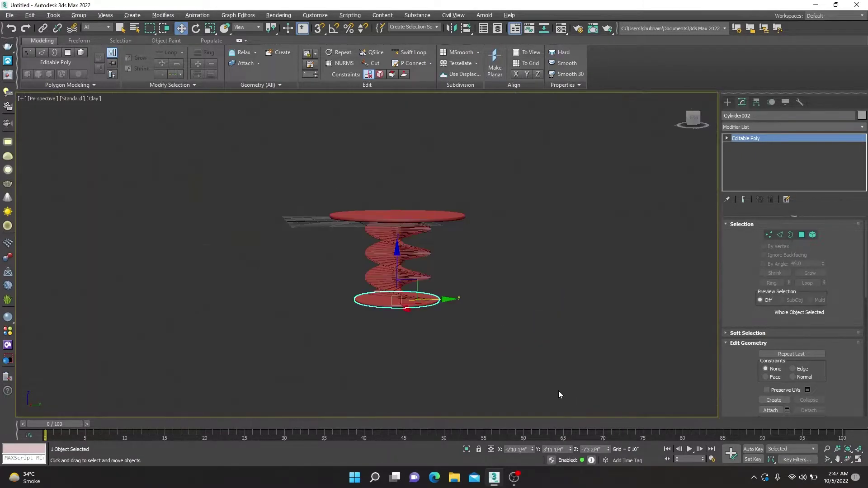
pyautogui.click(508, 371)
# Orbit around the table and bring up the Material Editor
pyautogui.scroll(5, 452, 354)
pyautogui.moveTo(452, 354)
pyautogui.keyDown('alt'); pyautogui.mouseDown(button='middle')
pyautogui.moveTo(508, 354)
pyautogui.moveTo(428, 338)
pyautogui.moveTo(481, 367)
pyautogui.moveTo(424, 348)
pyautogui.moveTo(447, 362)
pyautogui.mouseUp(button='middle'); pyautogui.keyUp('alt')
pyautogui.scroll(-5, 429, 338)
pyautogui.scroll(2, 425, 348)
pyautogui.scroll(3, 446, 362)
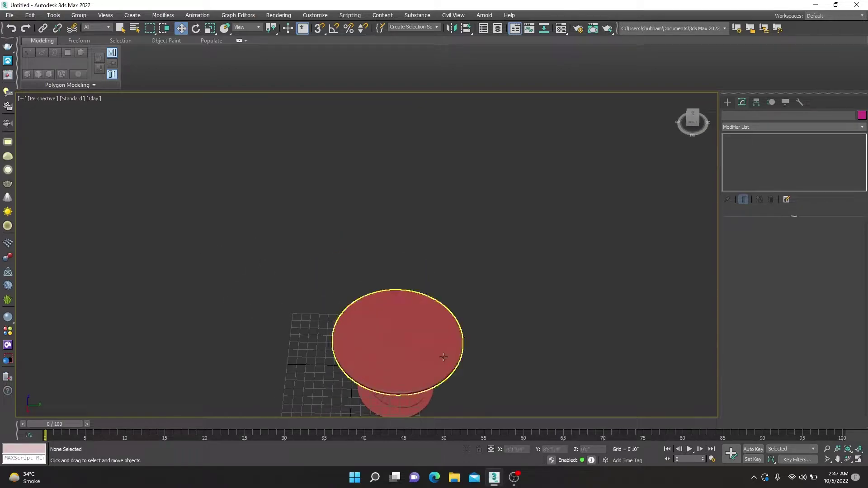
pyautogui.press('m')
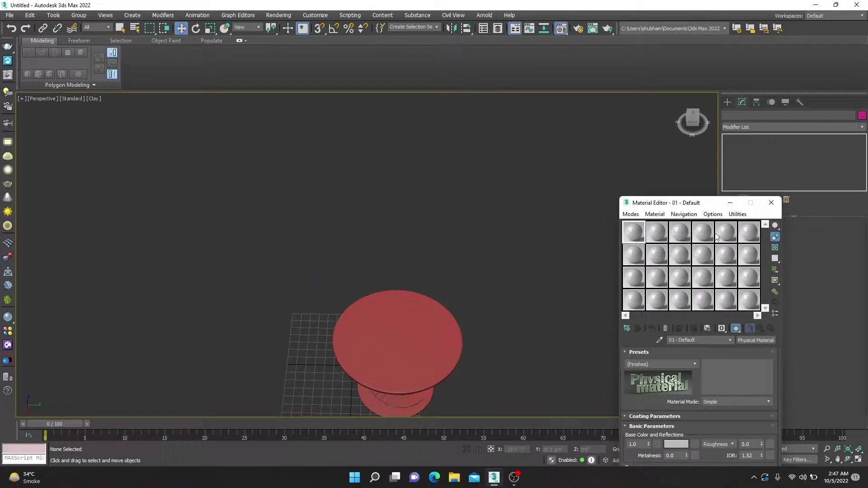
# Make material slot 1 a VRayMtl with a pale green diffuse colour
pyautogui.click(771, 342)
pyautogui.click(340, 340)
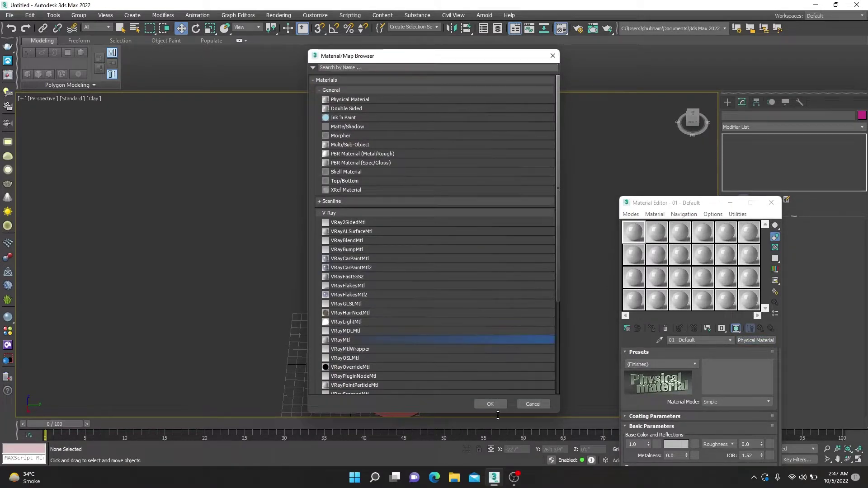
pyautogui.click(490, 404)
pyautogui.click(677, 363)
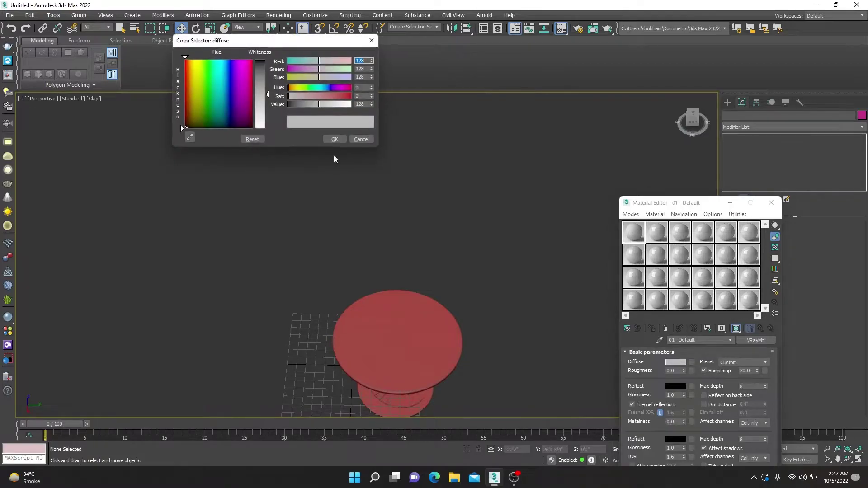
pyautogui.moveTo(261, 80); pyautogui.dragTo(261, 67)
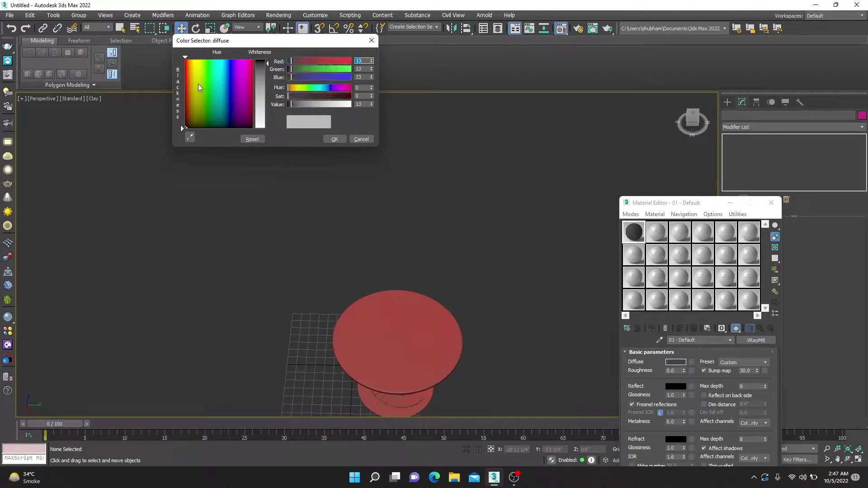
pyautogui.click(221, 82)
pyautogui.click(213, 75)
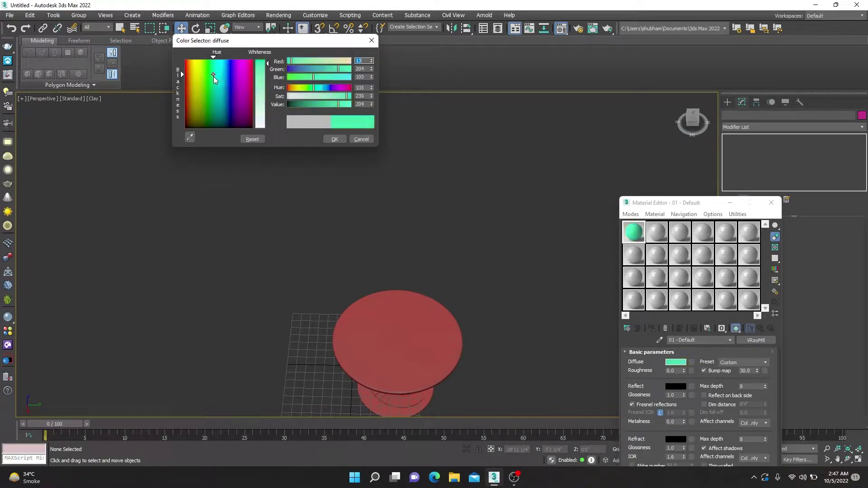
pyautogui.click(260, 98)
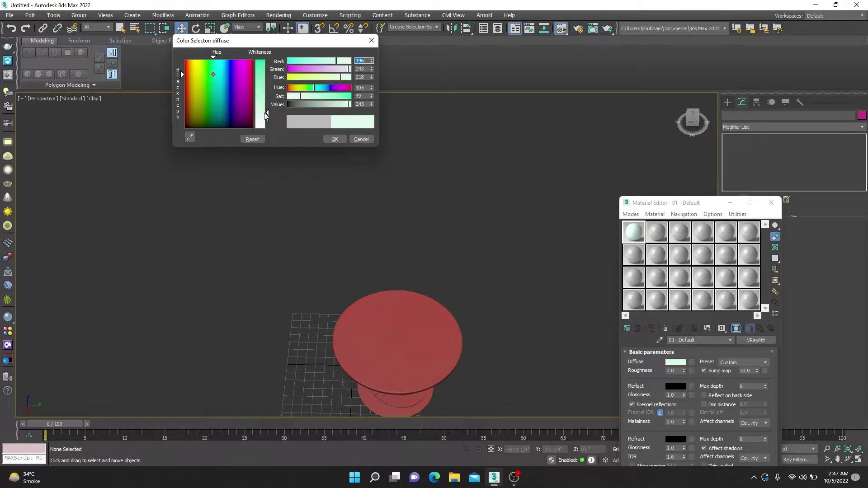
pyautogui.click(335, 139)
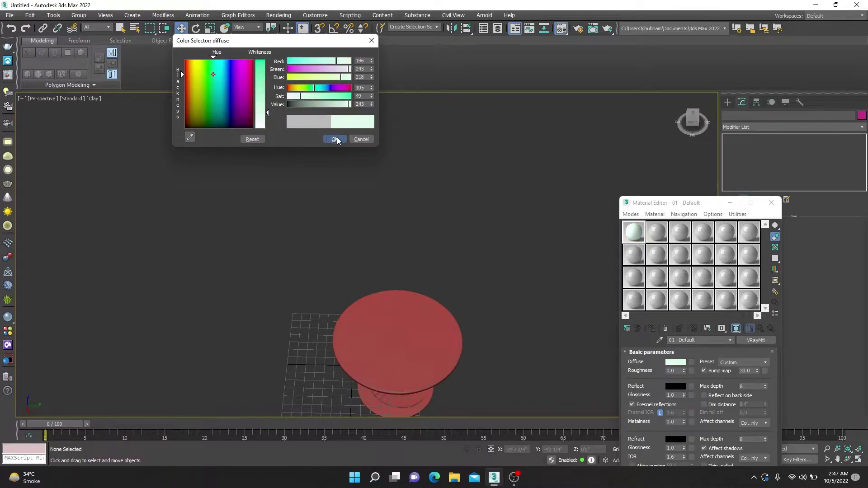
# Switch viewport shading from Clay to Default Shading and set refraction to light grey (218)
pyautogui.click(93, 99)
pyautogui.click(131, 108)
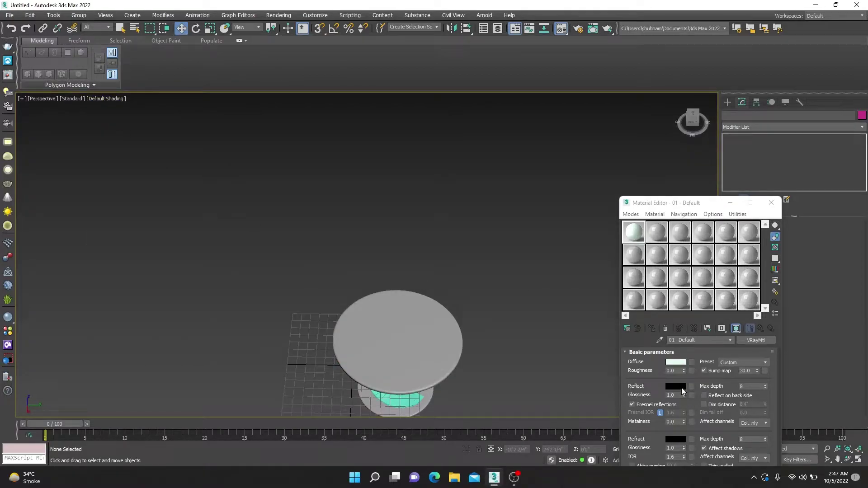
pyautogui.click(676, 439)
pyautogui.moveTo(265, 105); pyautogui.dragTo(264, 130)
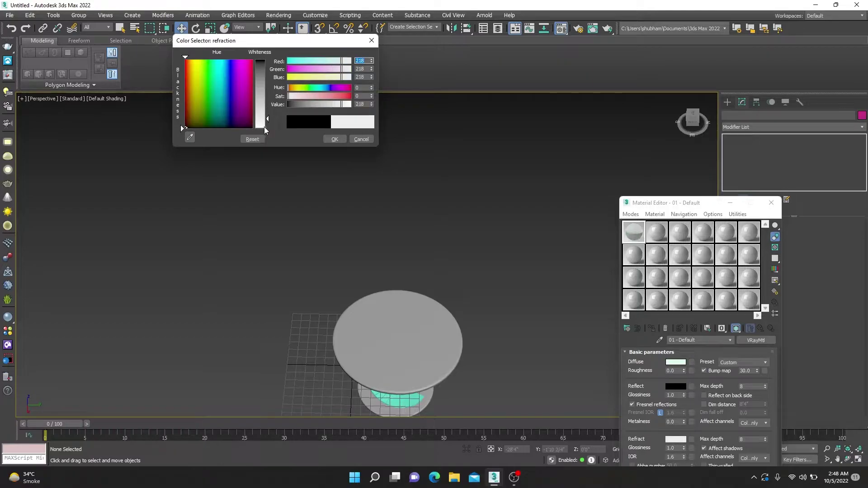
pyautogui.click(335, 139)
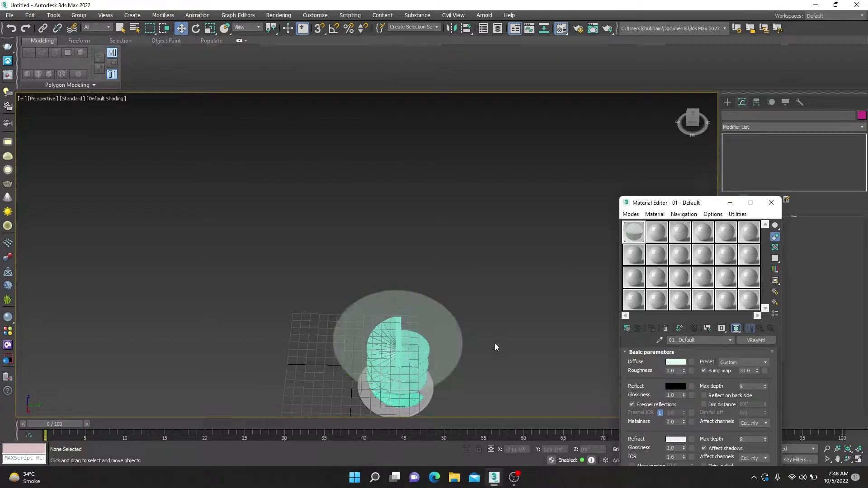
pyautogui.keyDown('alt'); pyautogui.moveTo(494, 343); pyautogui.dragTo(430, 281, button='middle'); pyautogui.keyUp('alt')
# Make material slot 2 a VRayMtl with a light mint diffuse colour
pyautogui.scroll(2, 429, 281)
pyautogui.click(657, 232)
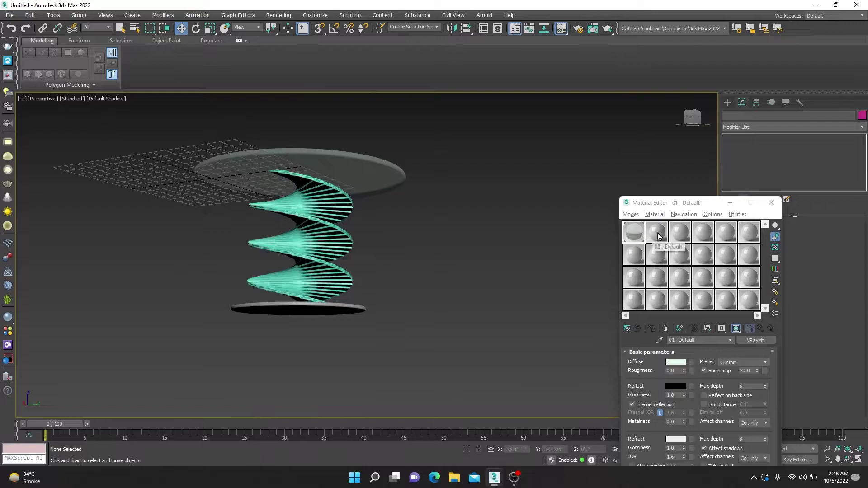
pyautogui.click(754, 340)
pyautogui.click(490, 404)
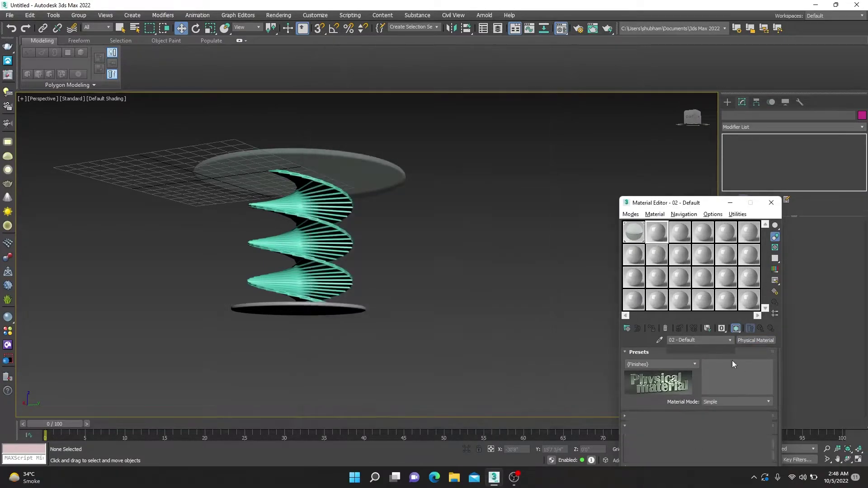
pyautogui.click(676, 363)
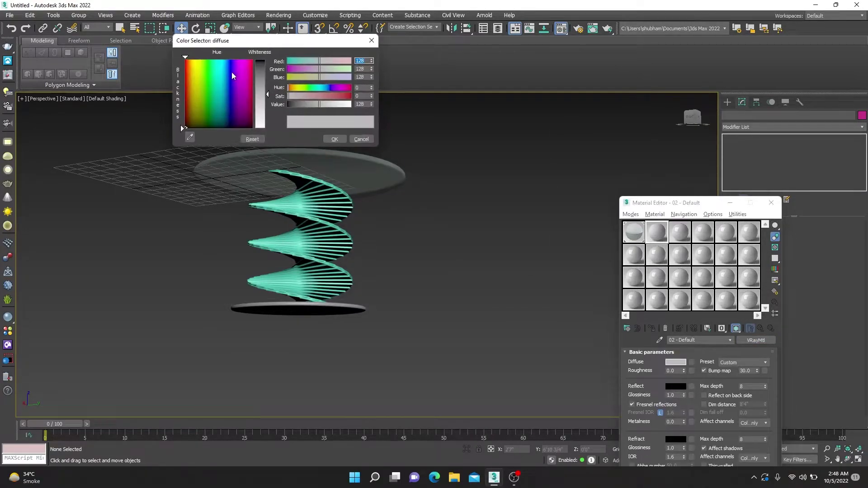
pyautogui.click(214, 89)
pyautogui.moveTo(260, 104); pyautogui.dragTo(261, 108)
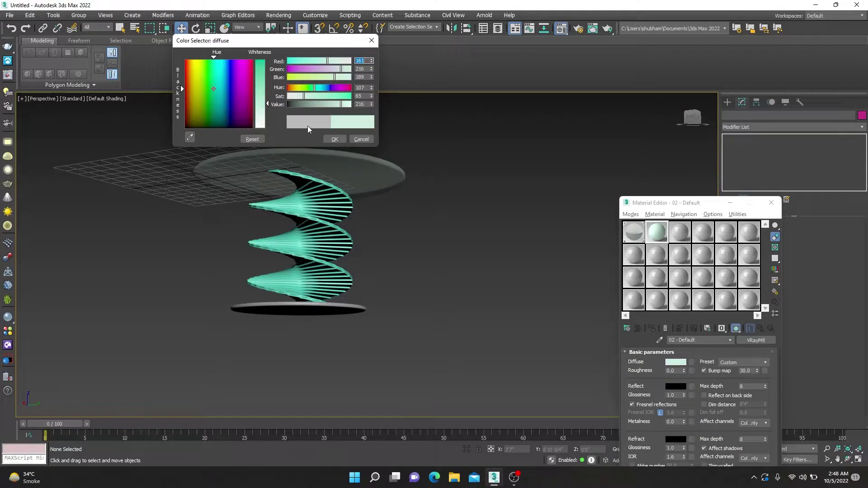
pyautogui.click(335, 139)
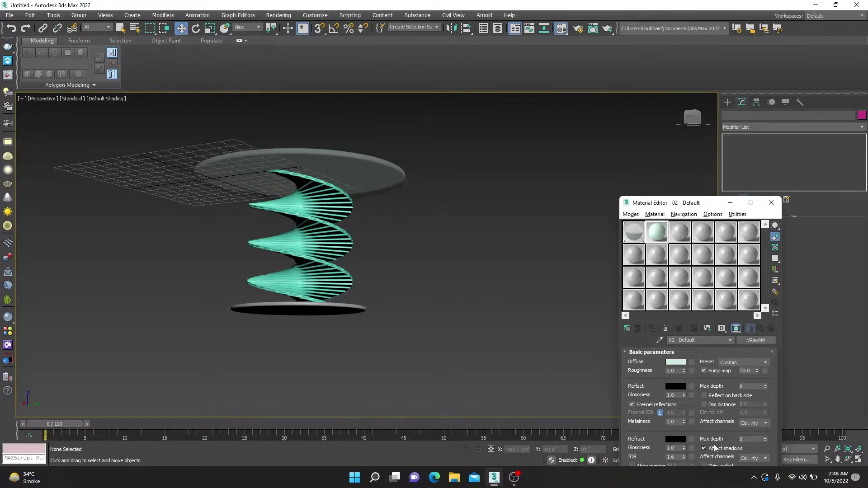
# Set slot 2's refraction to light grey and apply it to the bottom base disc
pyautogui.click(676, 439)
pyautogui.moveTo(265, 102); pyautogui.dragTo(261, 117)
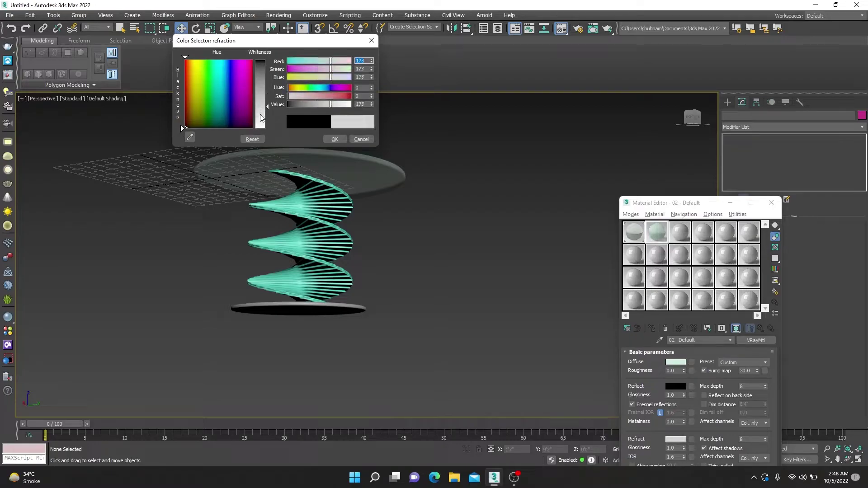
pyautogui.click(335, 138)
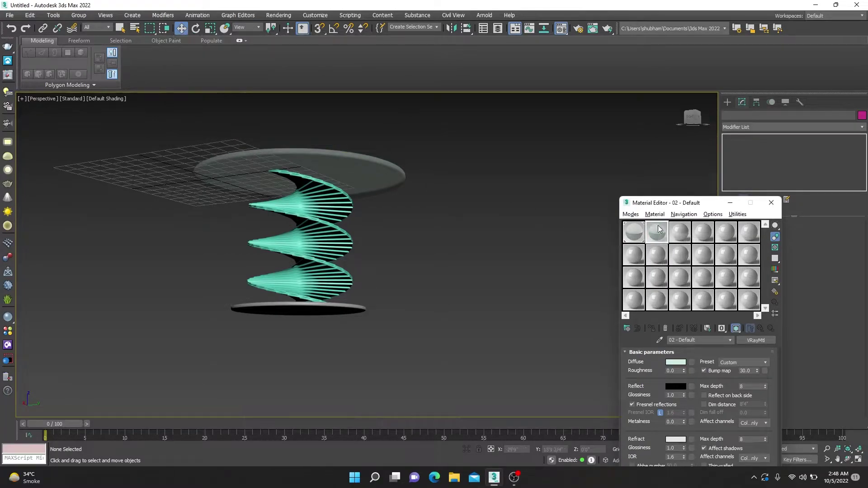
pyautogui.moveTo(330, 244)
pyautogui.keyDown('alt'); pyautogui.mouseDown(button='middle')
pyautogui.moveTo(463, 331)
pyautogui.moveTo(470, 290)
pyautogui.mouseUp(button='middle'); pyautogui.keyUp('alt')
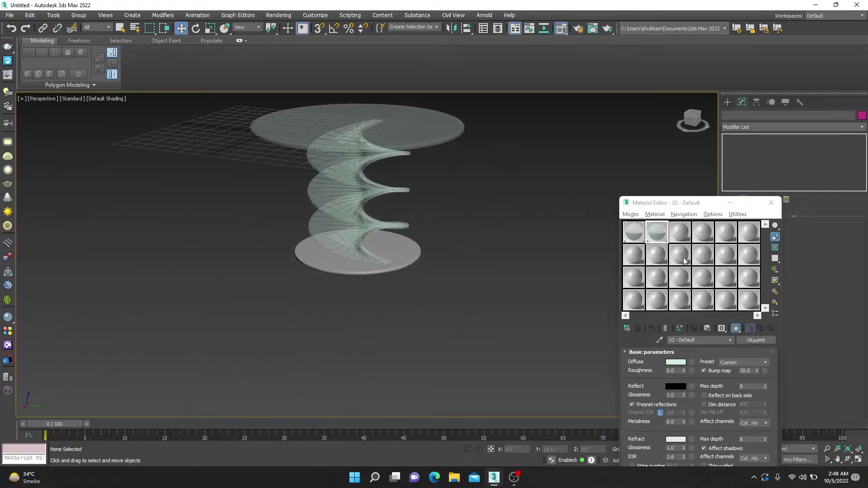
pyautogui.moveTo(655, 236); pyautogui.dragTo(412, 265)
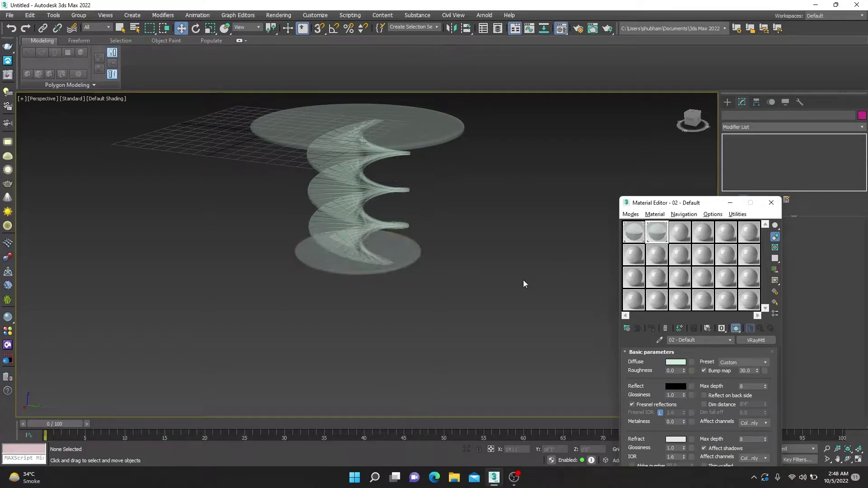
pyautogui.keyDown('alt'); pyautogui.moveTo(523, 283); pyautogui.dragTo(517, 303, button='middle'); pyautogui.keyUp('alt')
# Close the Material Editor and frame the table in a full-size Top view
pyautogui.click(771, 203)
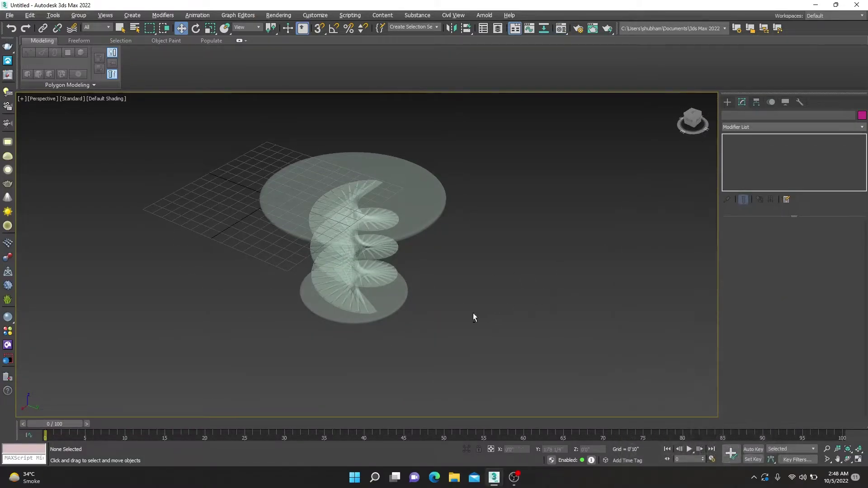
pyautogui.hotkey('alt', 'w')
pyautogui.click(206, 199)
pyautogui.hotkey('alt', 'w')
pyautogui.scroll(-2, 428, 339)
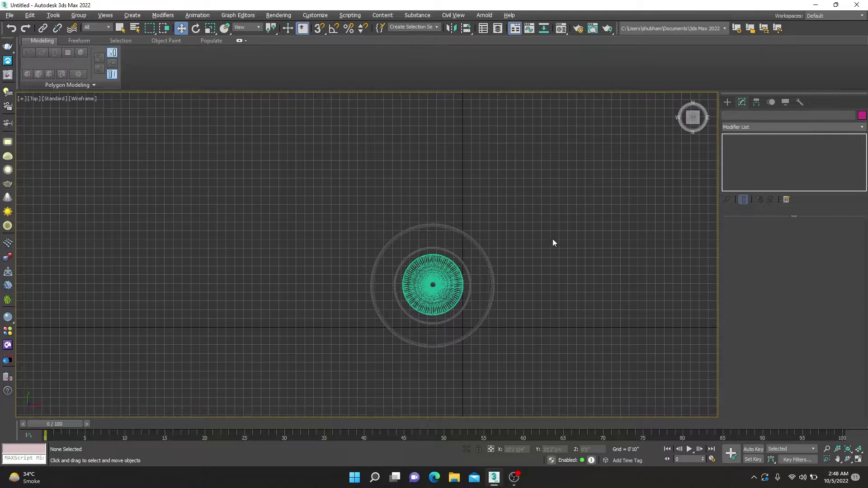
pyautogui.hotkey('alt', 'w')
pyautogui.click(500, 346)
pyautogui.hotkey('alt', 'w')
pyautogui.moveTo(494, 306)
pyautogui.keyDown('alt'); pyautogui.mouseDown(button='middle')
pyautogui.moveTo(616, 306)
pyautogui.moveTo(506, 258)
pyautogui.moveTo(514, 326)
pyautogui.mouseUp(button='middle'); pyautogui.keyUp('alt')
pyautogui.hotkey('alt', 'w')
pyautogui.click(295, 216)
pyautogui.hotkey('alt', 'w')
pyautogui.moveTo(295, 216); pyautogui.dragTo(397, 258, button='middle')
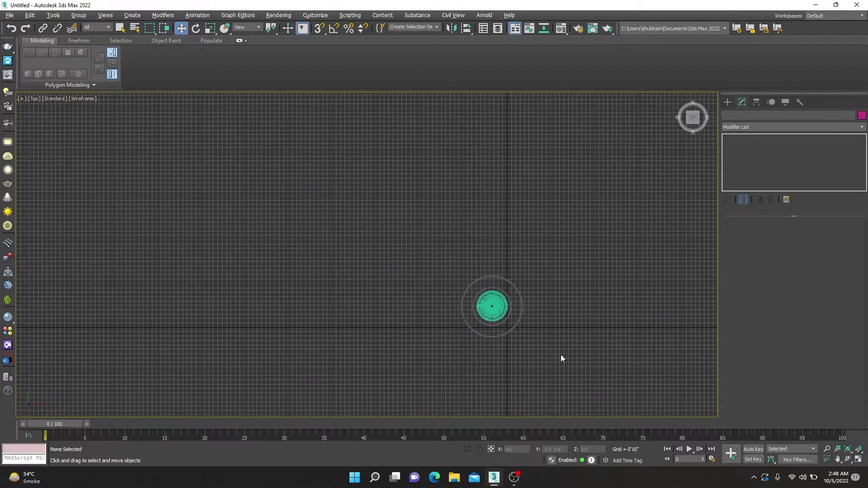
# Draw a large Plane primitive around the table in the Top view
pyautogui.click(728, 102)
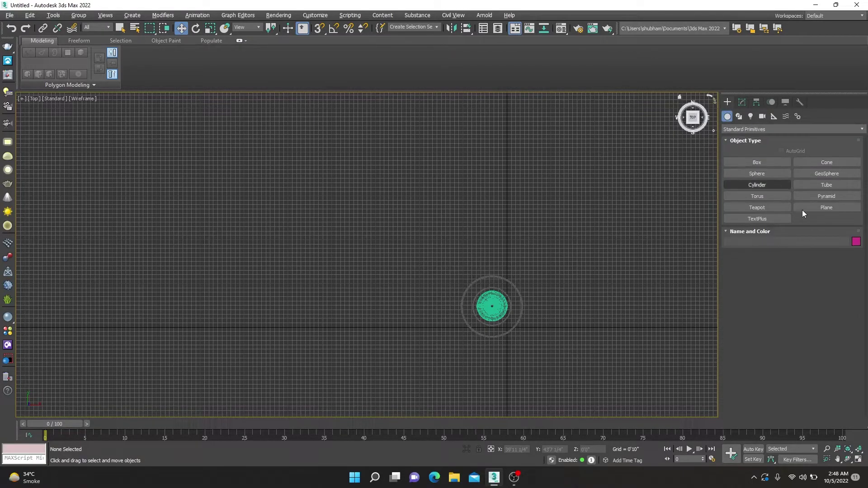
pyautogui.click(836, 208)
pyautogui.moveTo(428, 244); pyautogui.dragTo(447, 225, button='middle')
pyautogui.moveTo(386, 160); pyautogui.dragTo(718, 474)
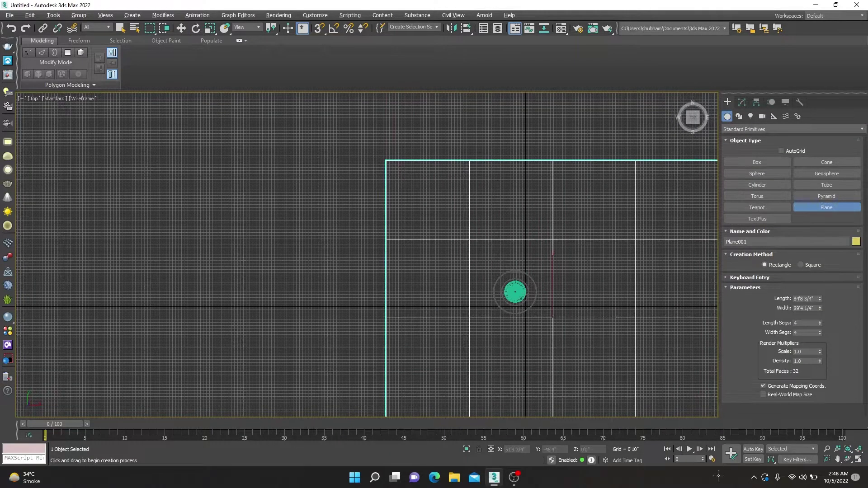
pyautogui.press('p')
pyautogui.scroll(-5, 512, 259)
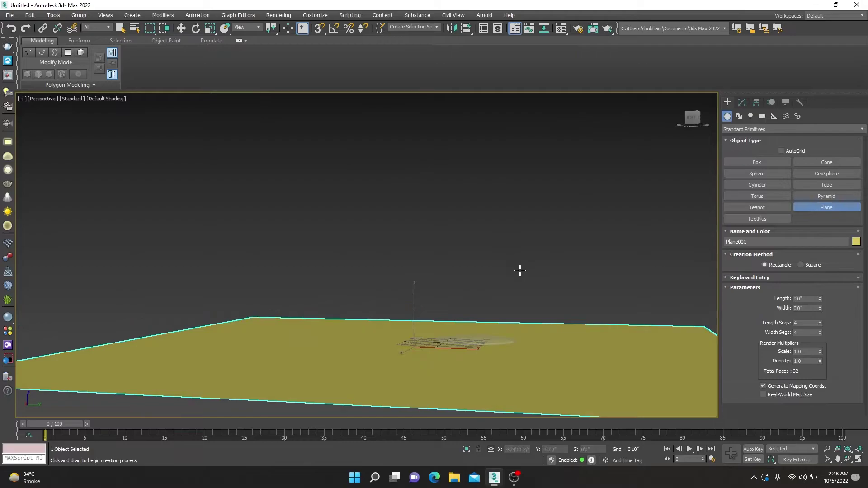
# Lower the floor plane so it sits level with the table's base
pyautogui.press('w')
pyautogui.moveTo(410, 299); pyautogui.dragTo(409, 344)
pyautogui.hotkey('alt', 'w')
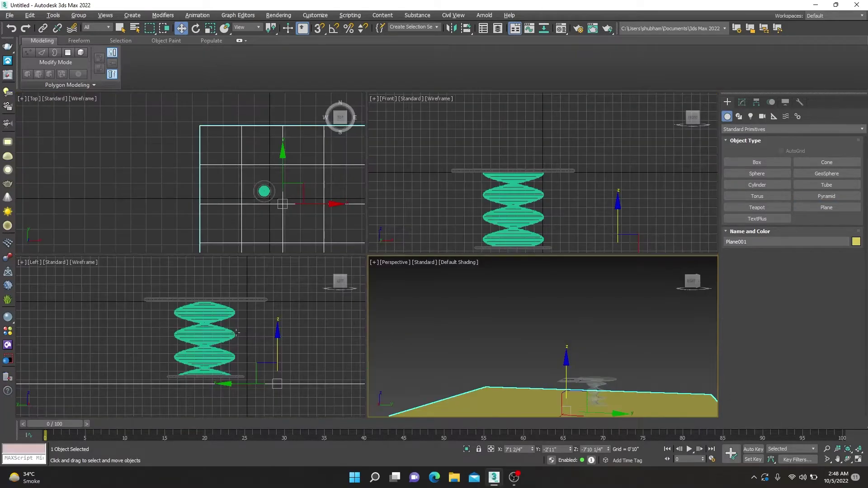
pyautogui.hotkey('alt', 'w')
pyautogui.scroll(-3, 436, 346)
pyautogui.moveTo(542, 286); pyautogui.dragTo(541, 284)
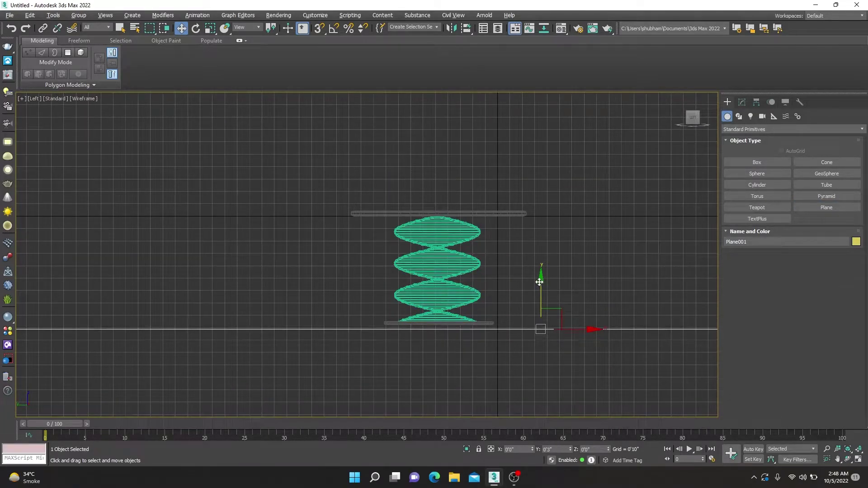
pyautogui.scroll(5, 517, 316)
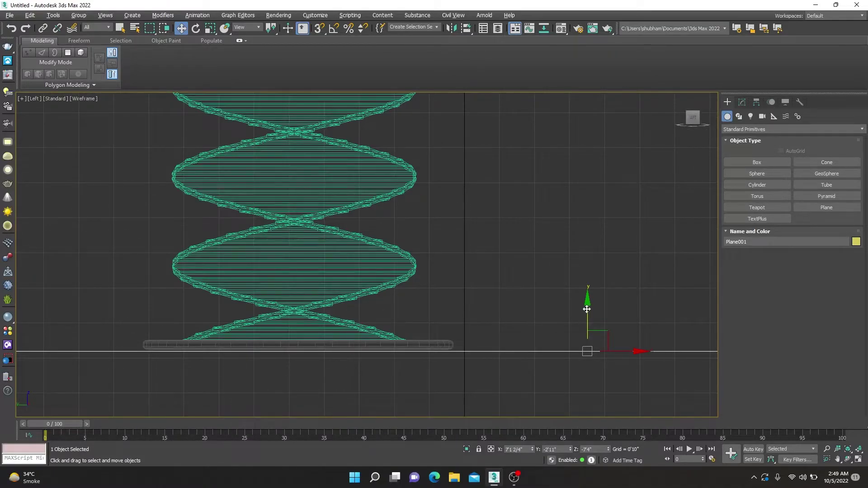
pyautogui.click(511, 302)
pyautogui.press('p')
pyautogui.keyDown('alt'); pyautogui.moveTo(512, 303); pyautogui.dragTo(490, 403, button='middle'); pyautogui.keyUp('alt')
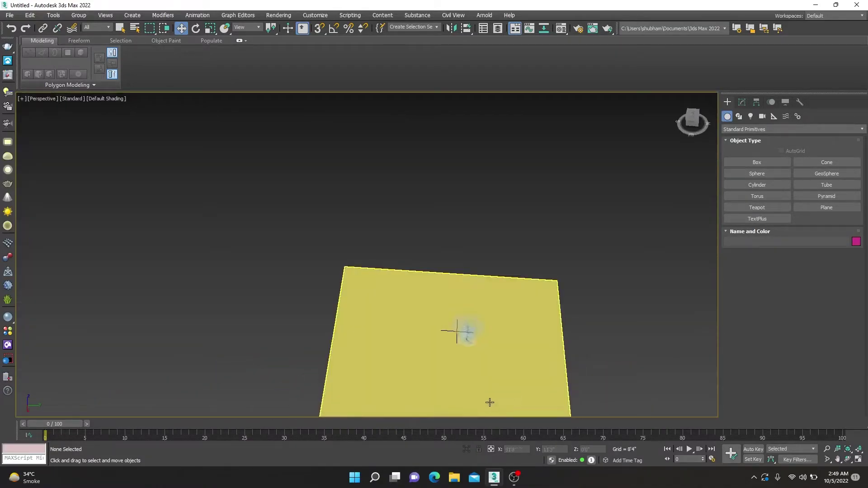
# Make slot 3 a dark grey VRayMtl (diffuse 35) and apply it to Plane001
pyautogui.press('m')
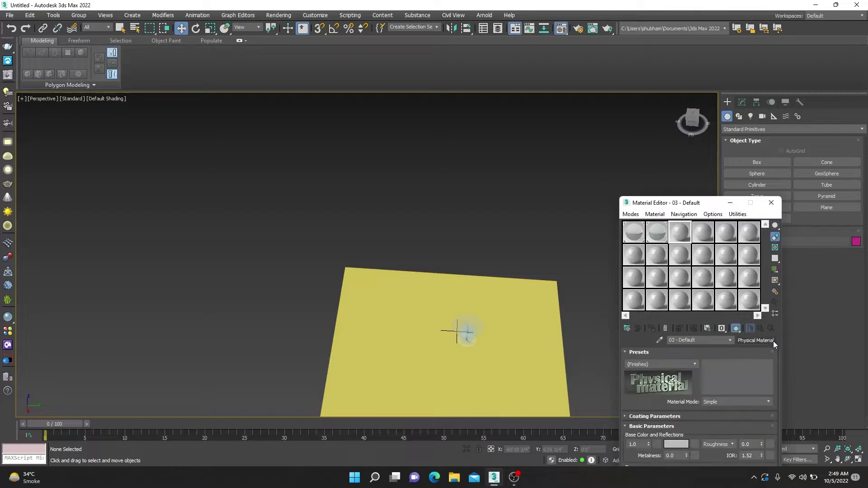
pyautogui.moveTo(680, 233); pyautogui.dragTo(606, 302)
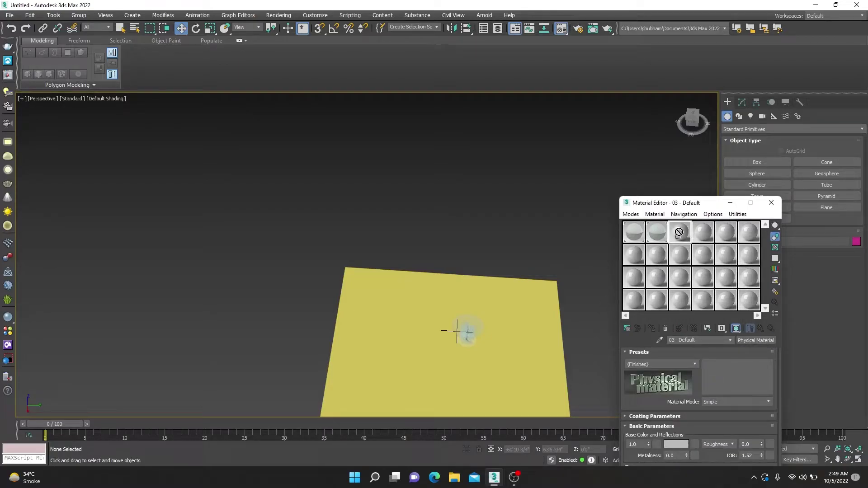
pyautogui.scroll(-5, 763, 347)
pyautogui.click(755, 341)
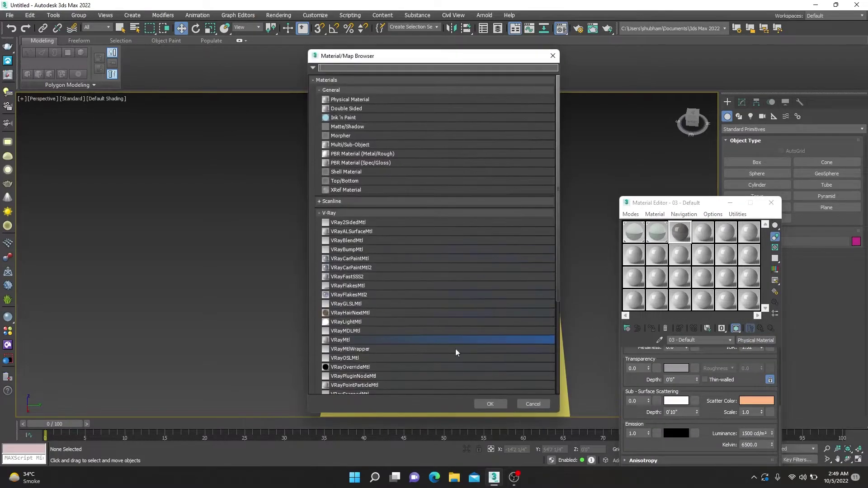
pyautogui.click(490, 404)
pyautogui.click(678, 365)
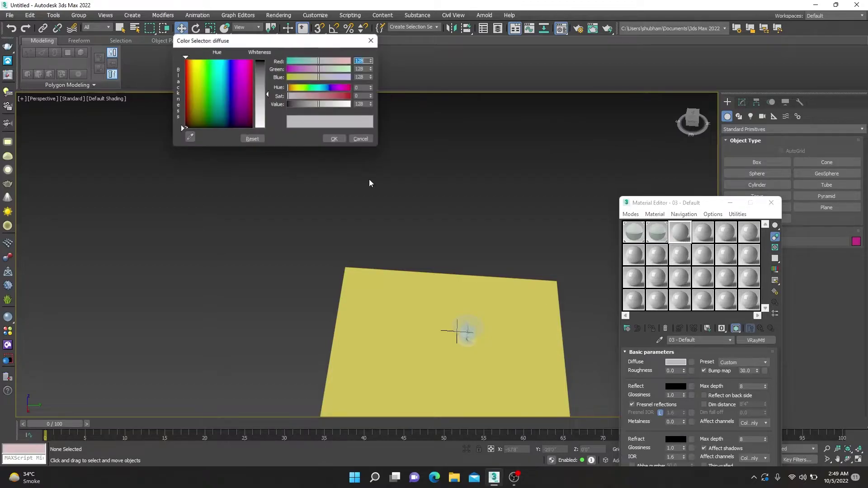
pyautogui.click(261, 72)
pyautogui.click(335, 138)
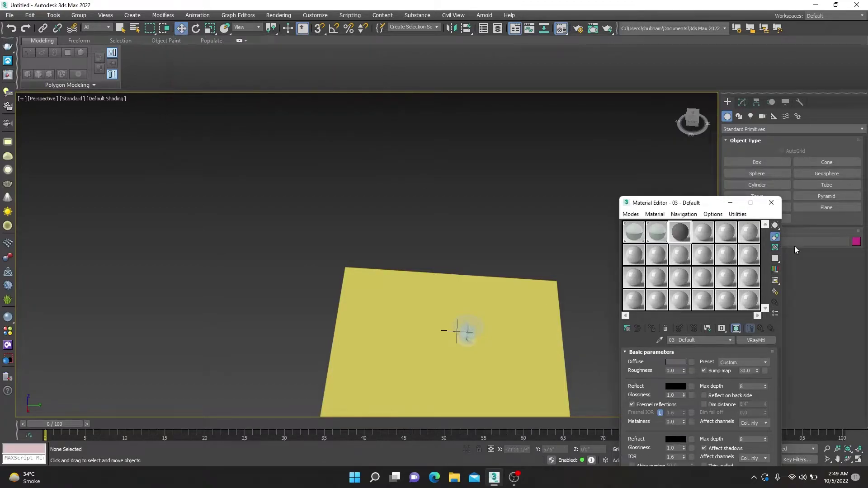
pyautogui.moveTo(680, 232); pyautogui.dragTo(525, 328)
pyautogui.click(772, 203)
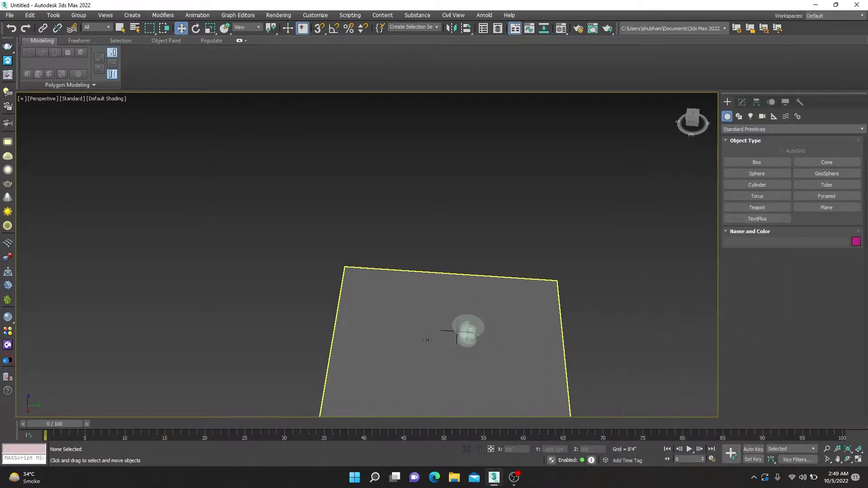
pyautogui.hotkey('alt', 'w')
pyautogui.hotkey('alt', 'w')
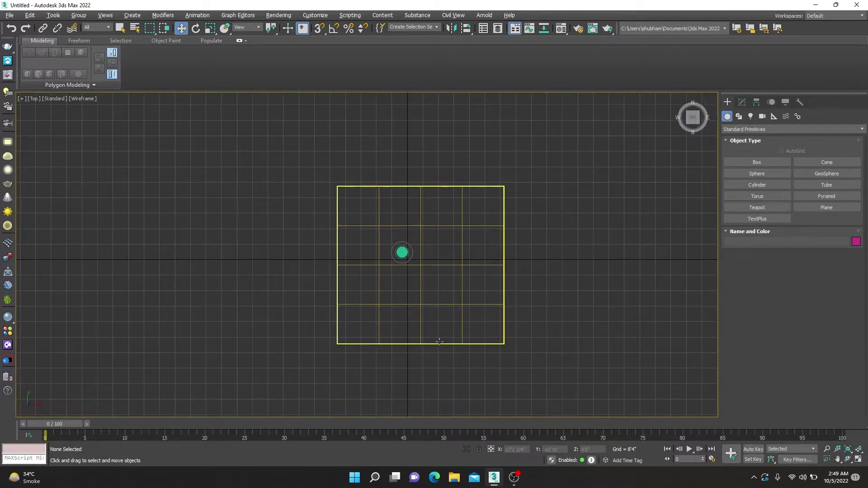
# Nudge the floor plane slightly to the left
pyautogui.click(448, 276)
pyautogui.moveTo(470, 265); pyautogui.dragTo(445, 265)
pyautogui.click(515, 281)
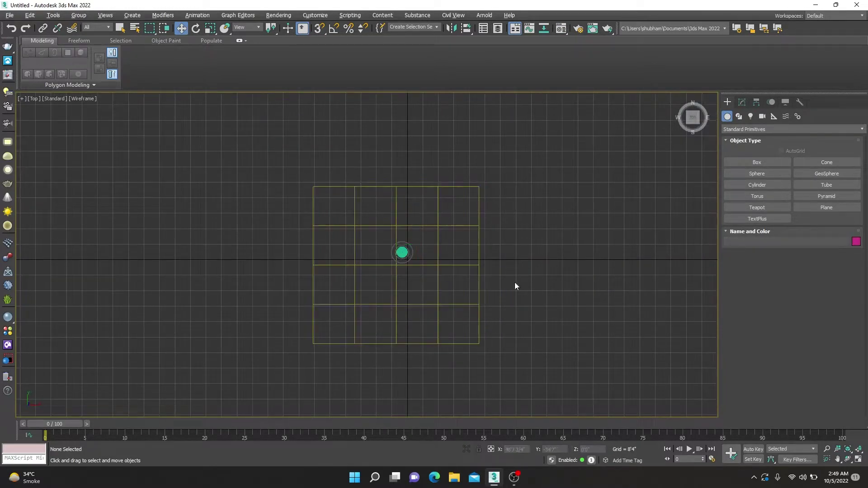
# Start creating a VRayLight from the VRay lights category
pyautogui.click(750, 119)
pyautogui.click(756, 153)
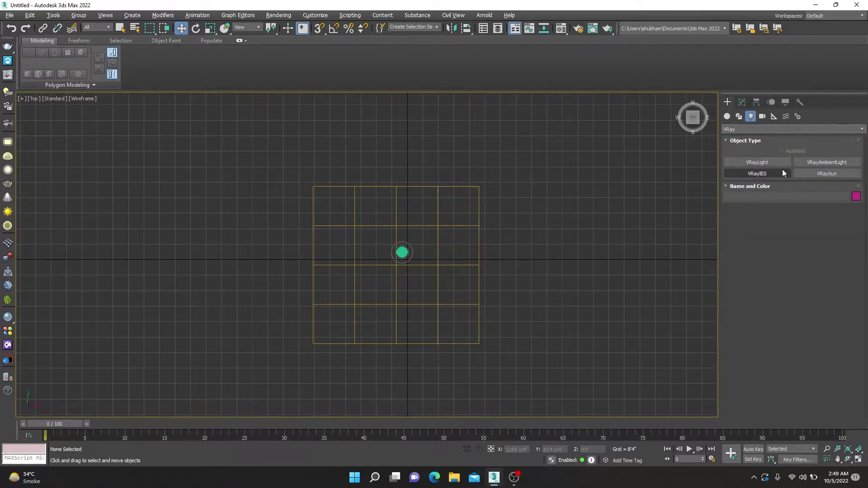
pyautogui.click(756, 162)
pyautogui.scroll(-2, 446, 159)
# Draw a rectangular plane light over the table and raise it above the table
pyautogui.moveTo(357, 196); pyautogui.dragTo(456, 255)
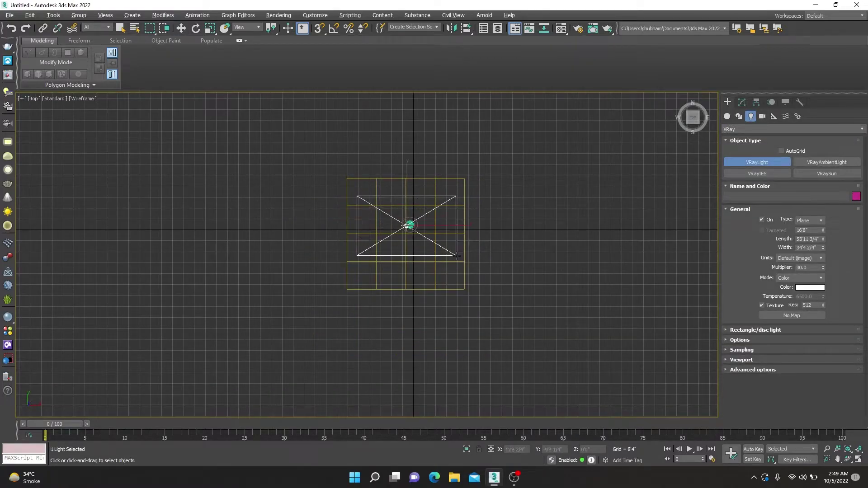
pyautogui.press('p')
pyautogui.hotkey('alt', 'w')
pyautogui.hotkey('alt', 'w')
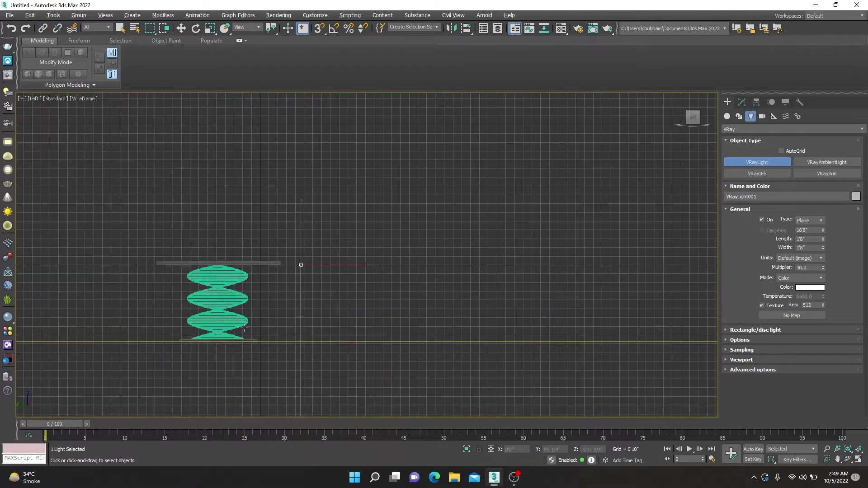
pyautogui.scroll(-3, 244, 327)
pyautogui.press('w')
pyautogui.moveTo(265, 280)
pyautogui.mouseDown()
pyautogui.moveTo(258, 158)
pyautogui.moveTo(266, 137)
pyautogui.moveTo(439, 137)
pyautogui.mouseUp()
pyautogui.hotkey('alt', 'w')
pyautogui.hotkey('alt', 'w')
# Clone the light and tilt the copy, VRayLight002, down toward the table
pyautogui.click(436, 276)
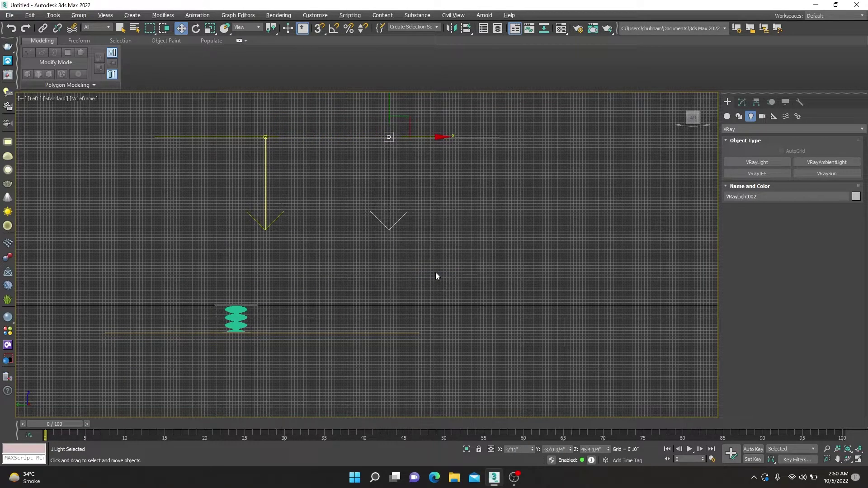
pyautogui.click(449, 243)
pyautogui.press('r')
pyautogui.click(453, 136)
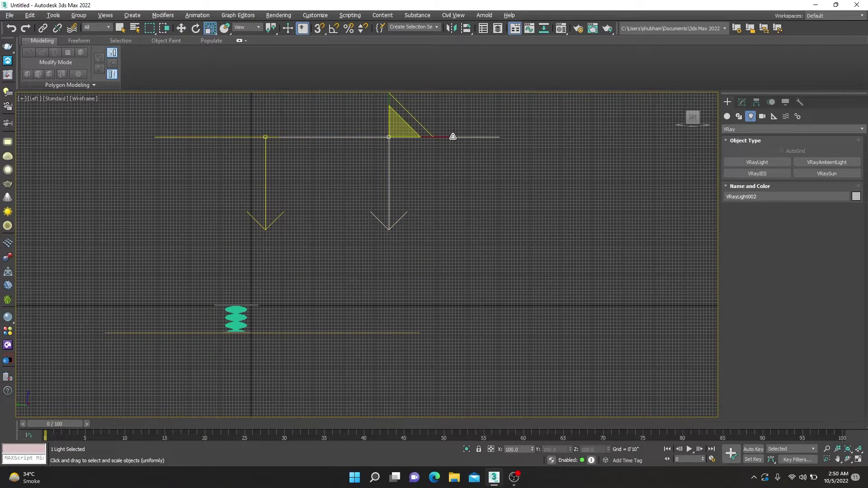
pyautogui.press('e')
pyautogui.moveTo(450, 142); pyautogui.dragTo(452, 171)
pyautogui.click(484, 177)
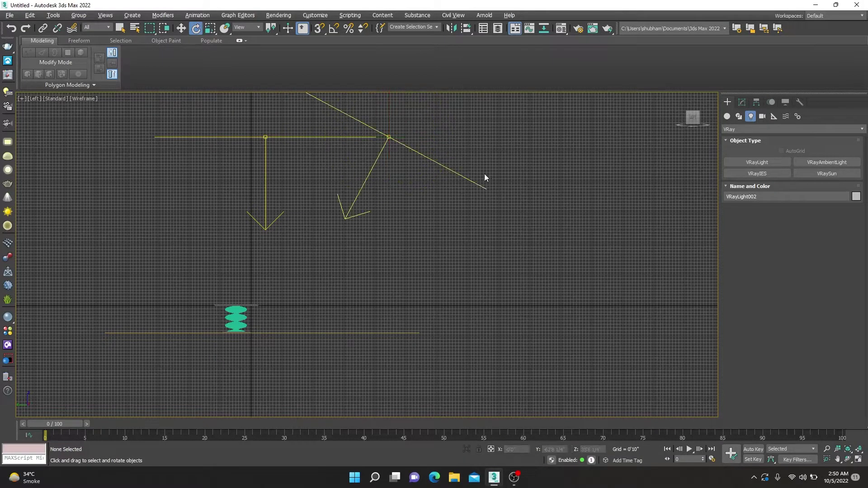
pyautogui.hotkey('alt', 'w')
pyautogui.hotkey('alt', 'w')
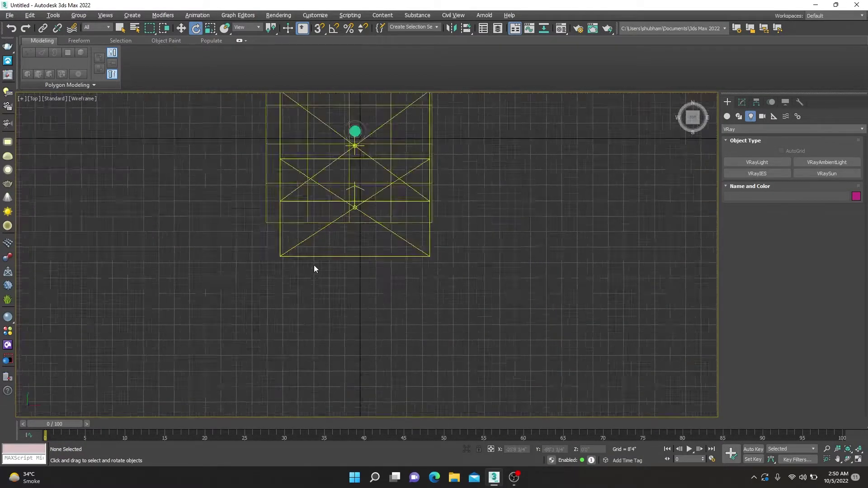
pyautogui.scroll(5, 314, 265)
pyautogui.scroll(2, 359, 313)
# Place VRayCam001, a VRayPhysicalCamera, at the lower left aimed at the table
pyautogui.click(766, 117)
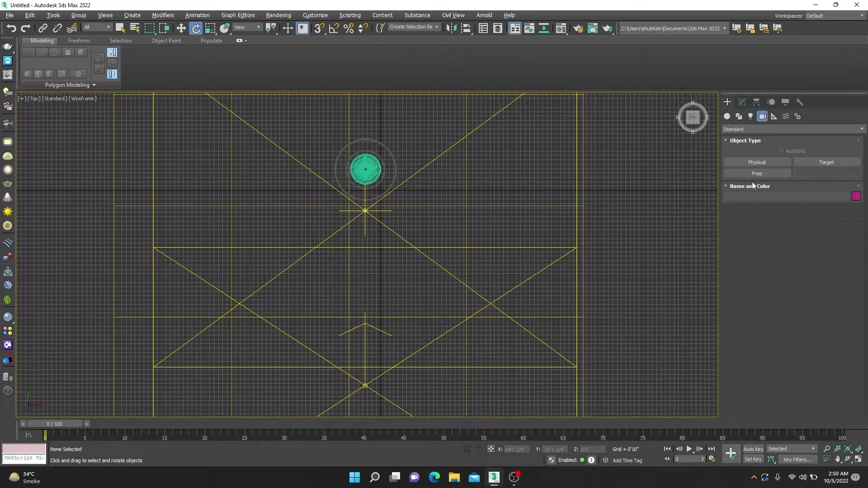
pyautogui.click(755, 130)
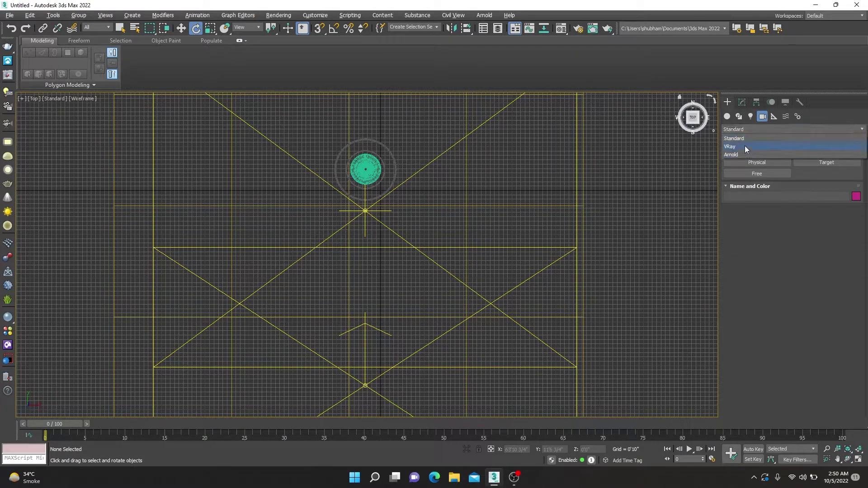
pyautogui.click(745, 145)
pyautogui.click(827, 161)
pyautogui.moveTo(189, 391); pyautogui.dragTo(246, 322)
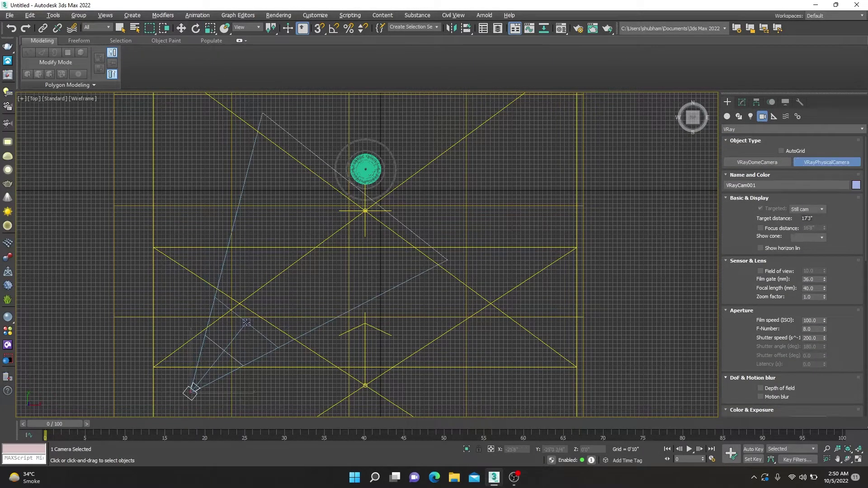
pyautogui.hotkey('alt', 'w')
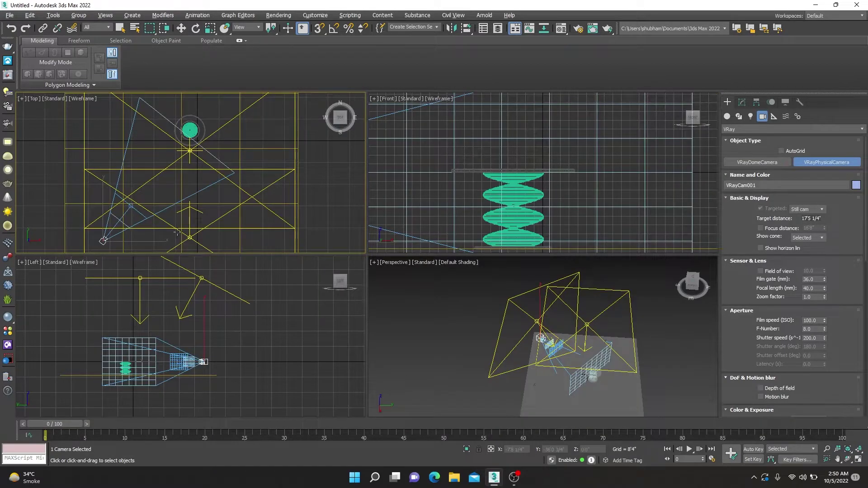
pyautogui.hotkey('alt', 'w')
pyautogui.scroll(5, 489, 218)
# Convert the floor plane Plane001 to an Editable Poly
pyautogui.rightClick(403, 179)
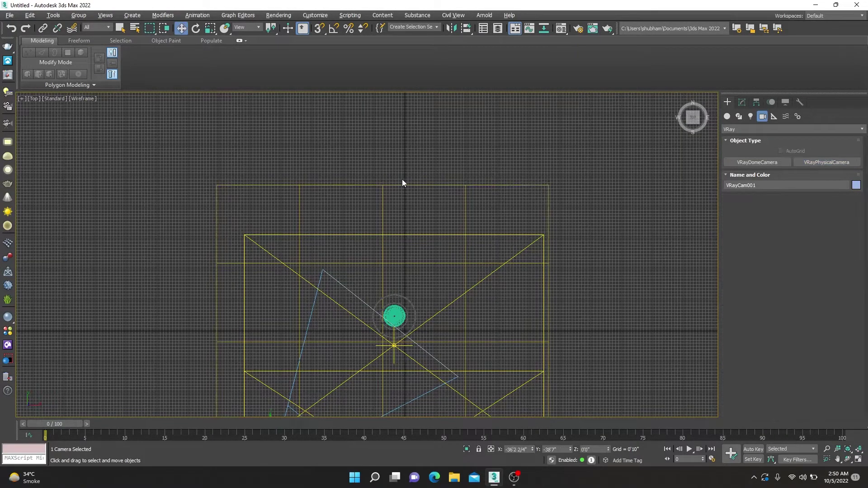
pyautogui.click(403, 184)
pyautogui.rightClick(427, 186)
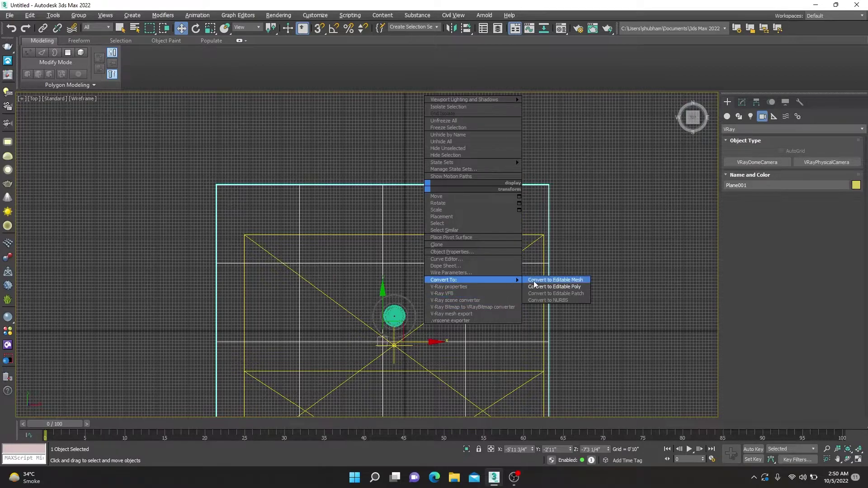
pyautogui.click(543, 286)
# Select the plane's four border edges and Shift-drag them up in Left view into walls
pyautogui.click(780, 236)
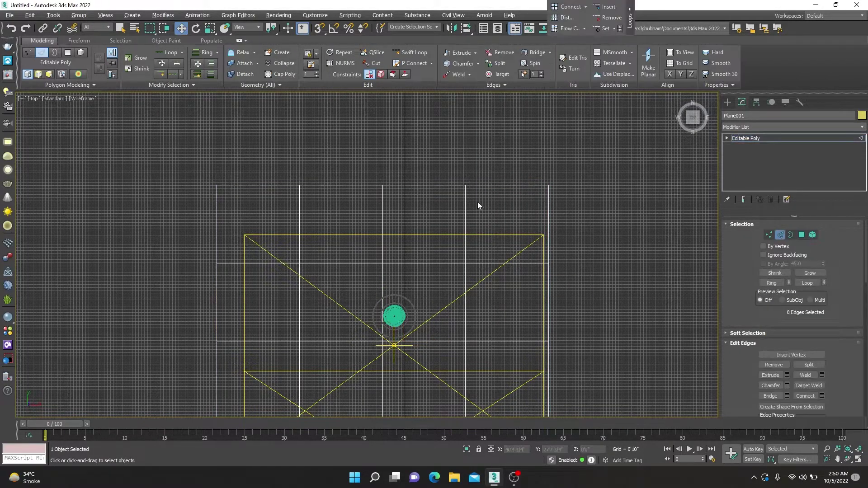
pyautogui.click(477, 185)
pyautogui.keyDown('ctrl'); pyautogui.click(550, 216); pyautogui.keyUp('ctrl')
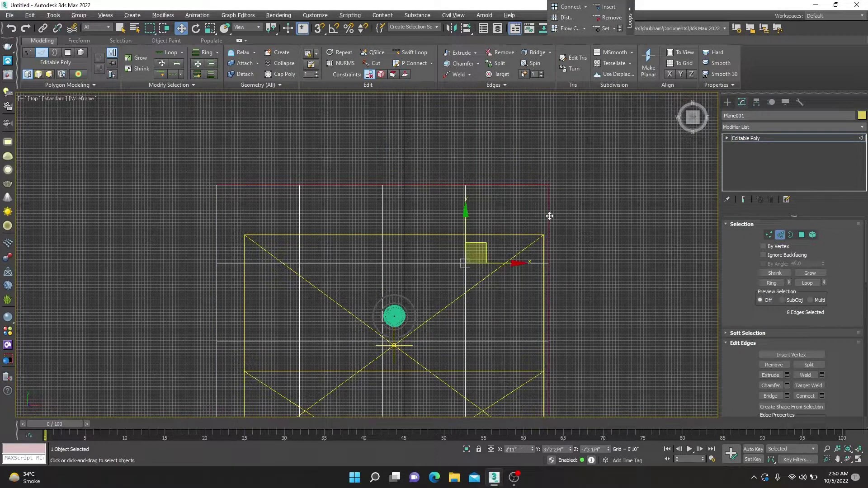
pyautogui.keyDown('ctrl'); pyautogui.click(218, 212); pyautogui.keyUp('ctrl')
pyautogui.scroll(-4, 226, 204)
pyautogui.scroll(4, 229, 329)
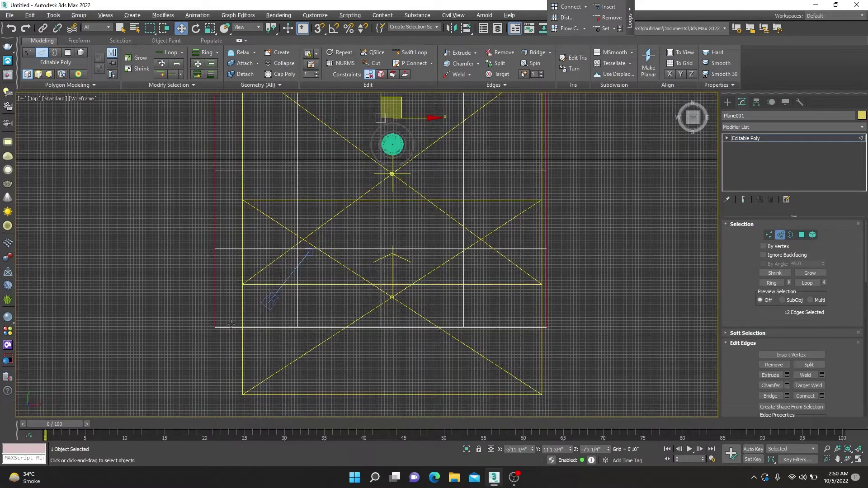
pyautogui.keyDown('ctrl'); pyautogui.click(229, 328); pyautogui.keyUp('ctrl')
pyautogui.press('l')
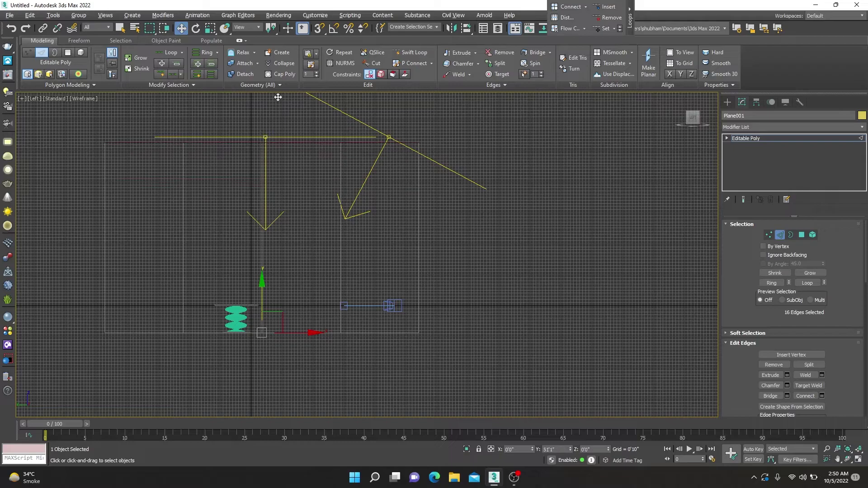
pyautogui.moveTo(262, 280); pyautogui.dragTo(262, 138)
pyautogui.hotkey('alt', 'w')
pyautogui.hotkey('alt', 'w')
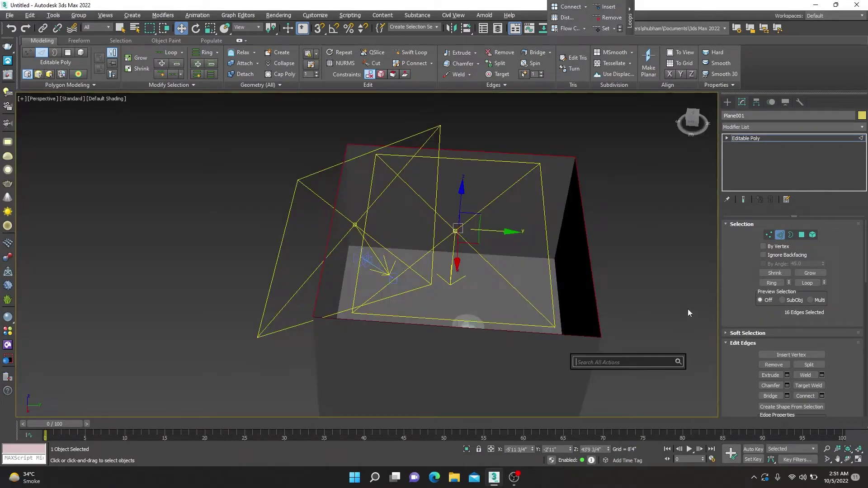
# Launch a quick V-Ray test render from VRayCam001, then close it and stop rendering
pyautogui.press('c')
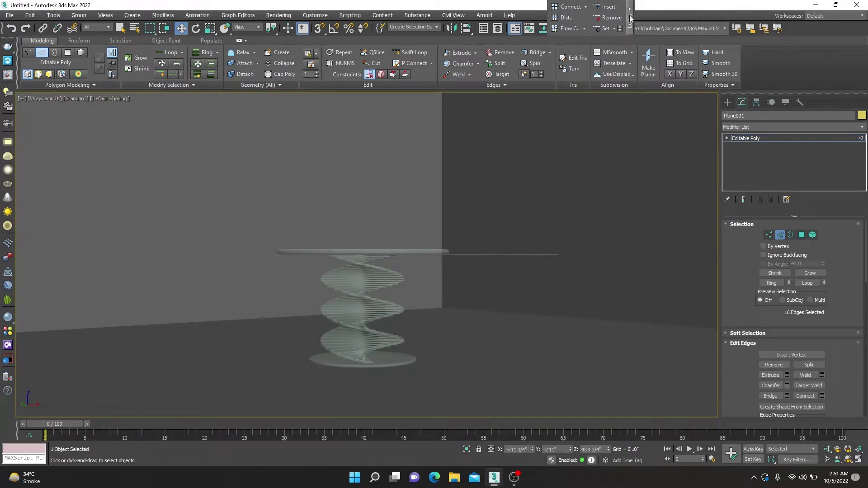
pyautogui.moveTo(545, 9); pyautogui.dragTo(587, 67)
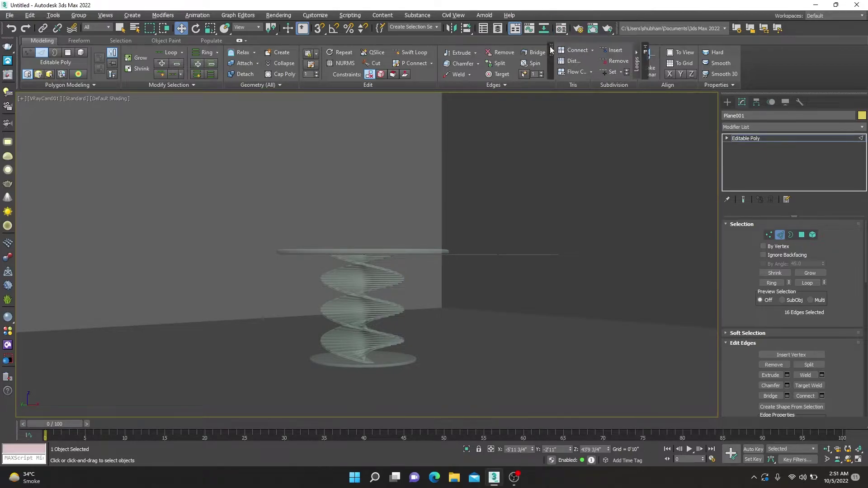
pyautogui.click(606, 30)
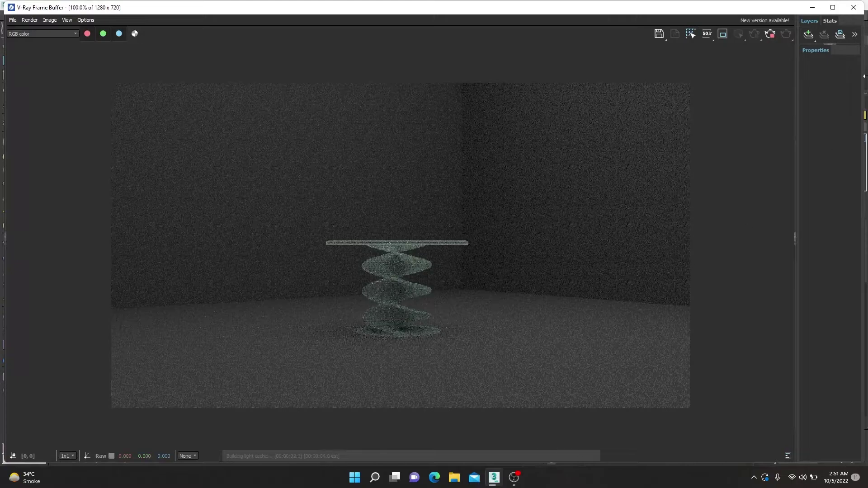
pyautogui.click(854, 8)
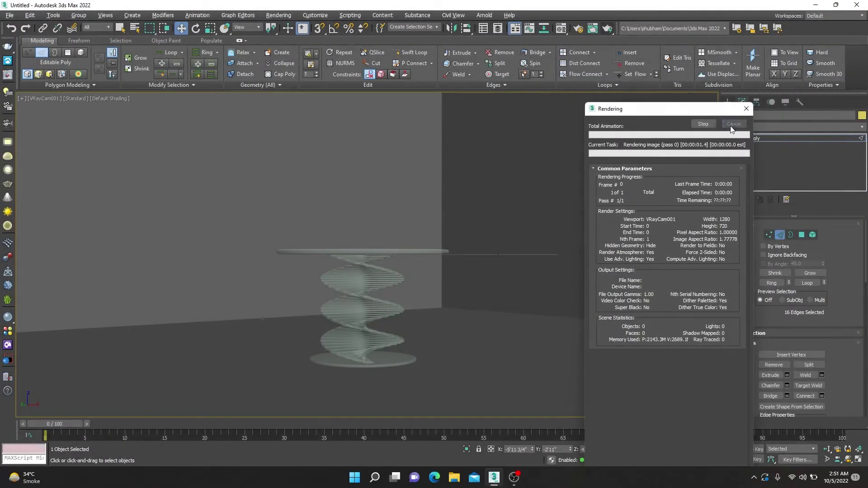
pyautogui.click(703, 124)
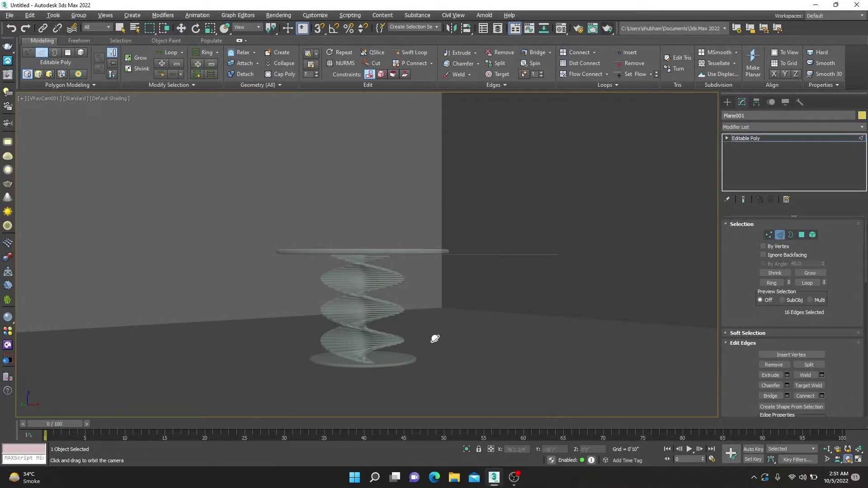
# Orbit VRayCam001 to look down on the table, then frame the room in perspective view
pyautogui.moveTo(436, 339)
pyautogui.mouseDown()
pyautogui.moveTo(481, 293)
pyautogui.moveTo(465, 254)
pyautogui.moveTo(471, 319)
pyautogui.moveTo(531, 204)
pyautogui.mouseUp()
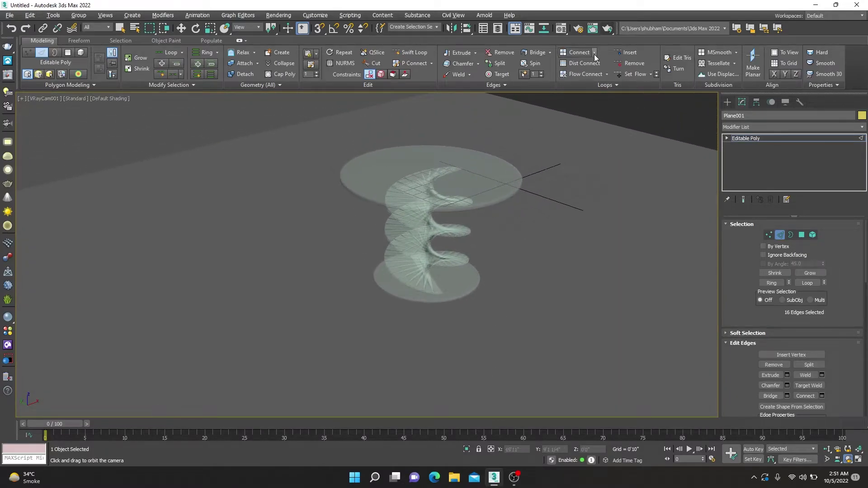
pyautogui.press('p')
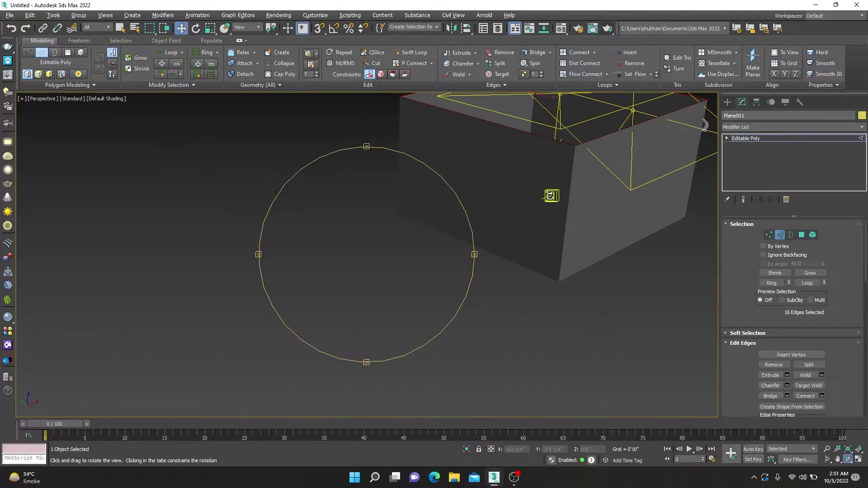
pyautogui.press('z')
pyautogui.press('w')
# Select plane light VRayLight001 and raise its Multiplier from 30 to 250
pyautogui.click(482, 262)
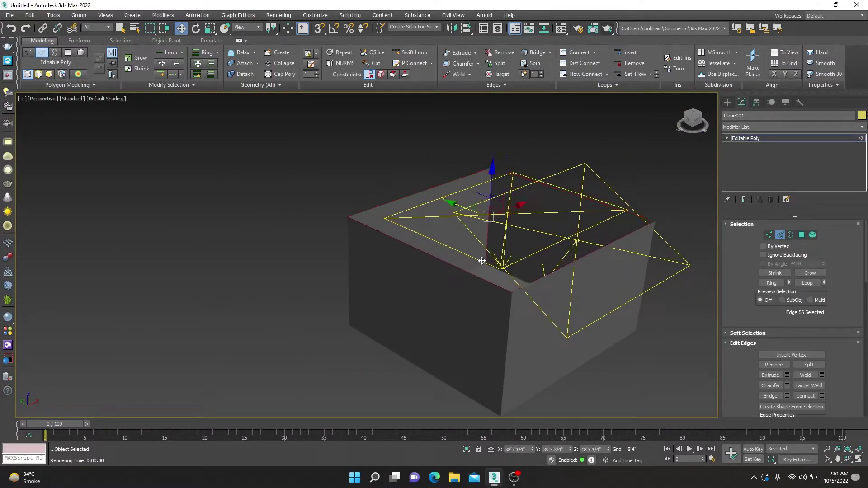
pyautogui.click(777, 138)
pyautogui.click(505, 239)
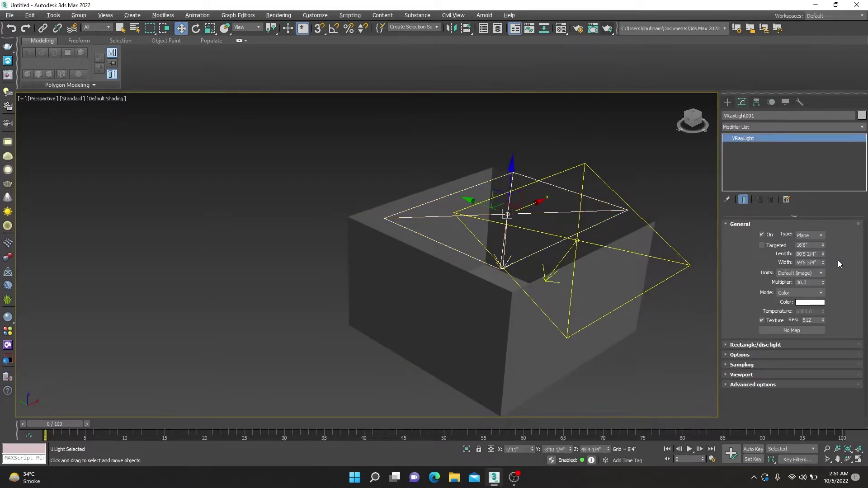
pyautogui.moveTo(823, 280); pyautogui.dragTo(817, 188)
# Render the camera view with the brighter light, then begin brightening the green diffuse colour
pyautogui.press('c')
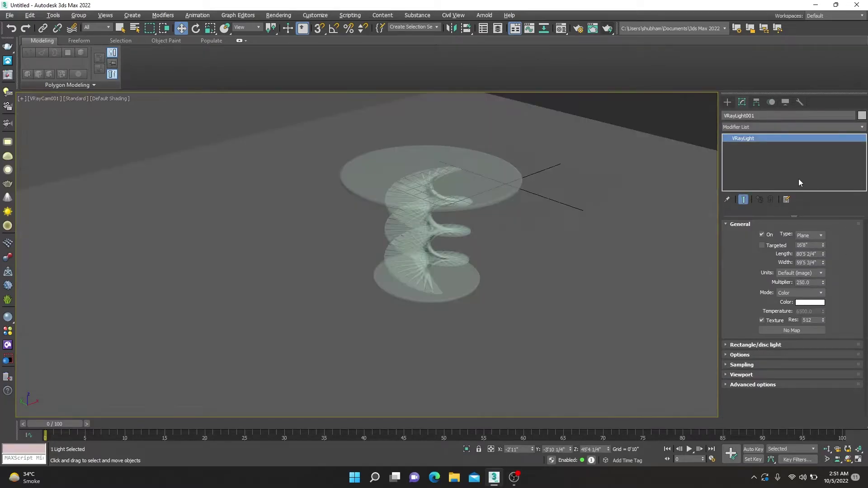
pyautogui.click(609, 29)
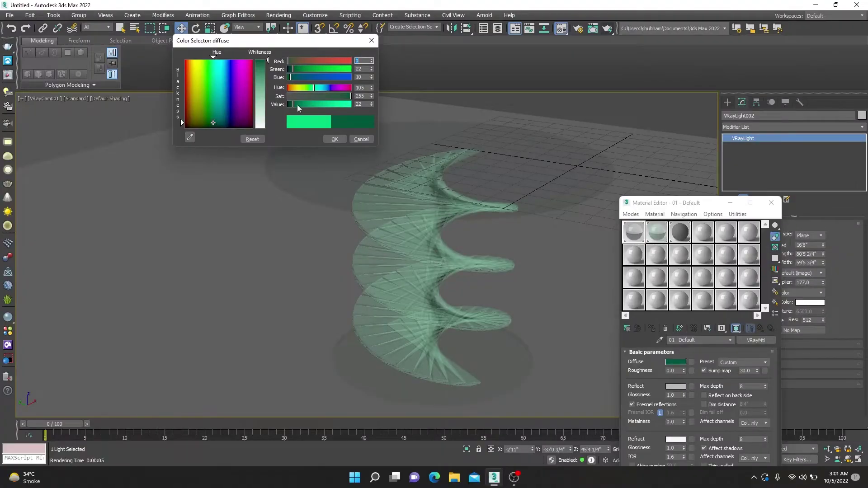
pyautogui.moveTo(297, 105); pyautogui.dragTo(307, 104)
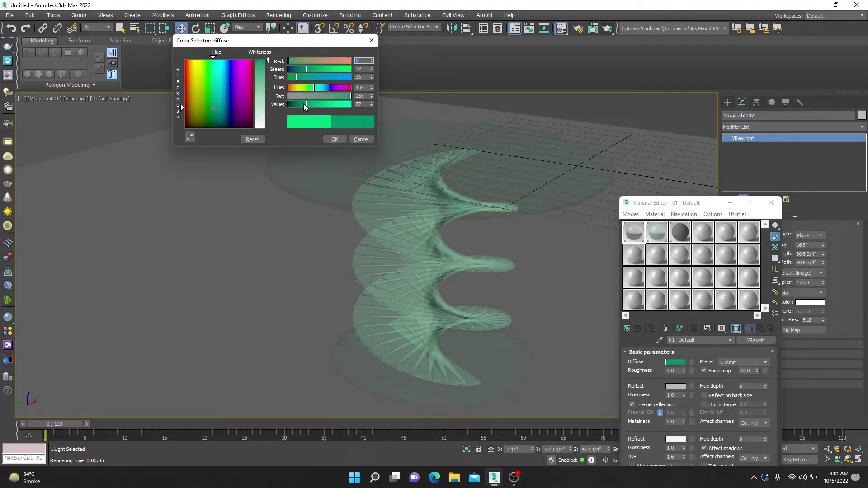
# Apply the adjusted green diffuse colour and render the table to check it
pyautogui.click(334, 137)
pyautogui.click(607, 28)
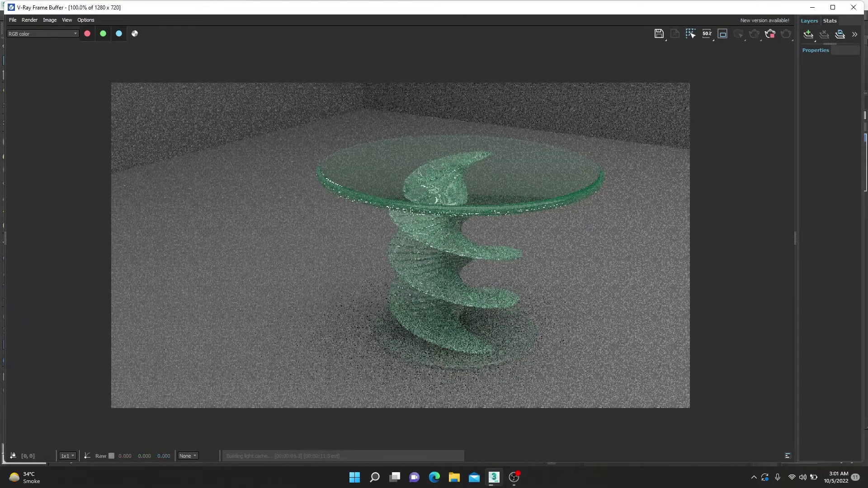
pyautogui.click(853, 8)
pyautogui.click(739, 123)
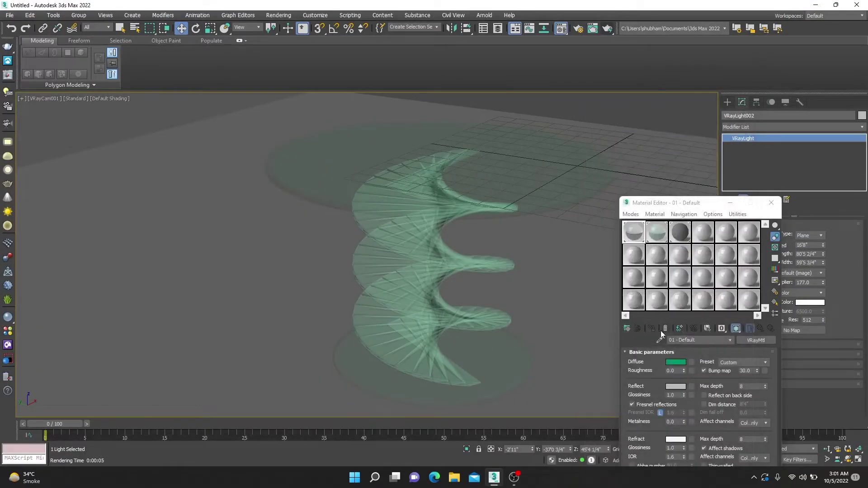
# Deepen the glass material's green diffuse tint and re-render the table
pyautogui.click(676, 363)
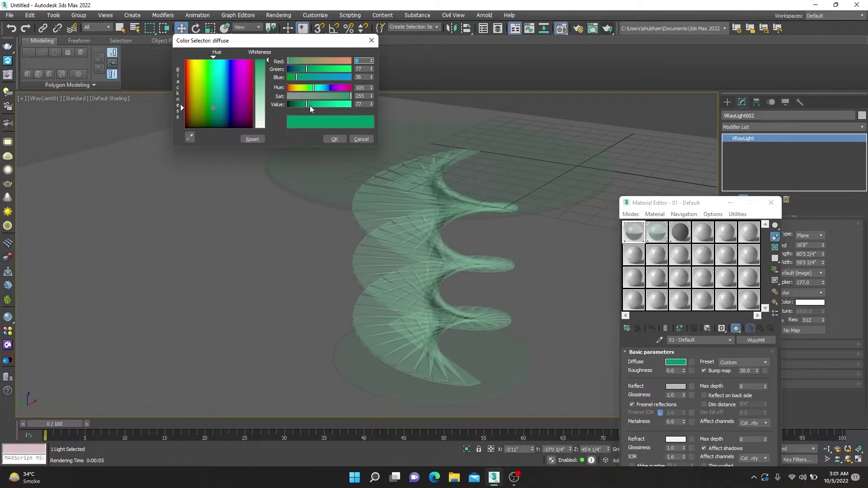
pyautogui.click(335, 139)
pyautogui.click(607, 29)
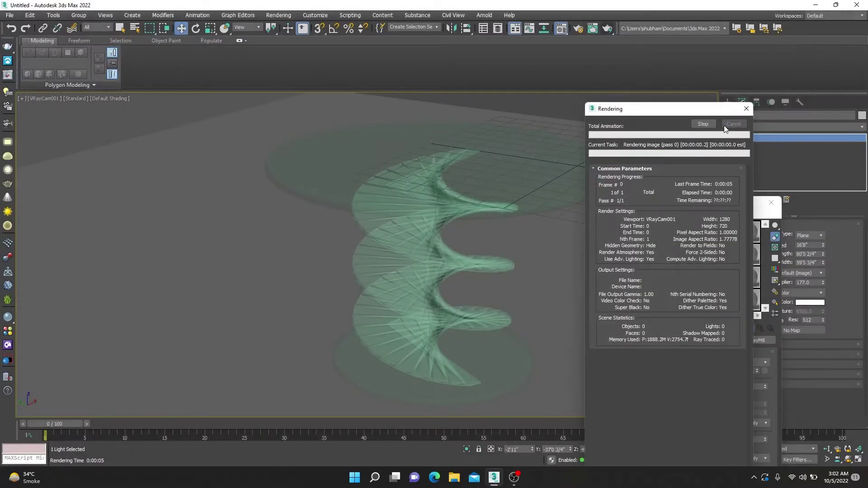
pyautogui.click(676, 439)
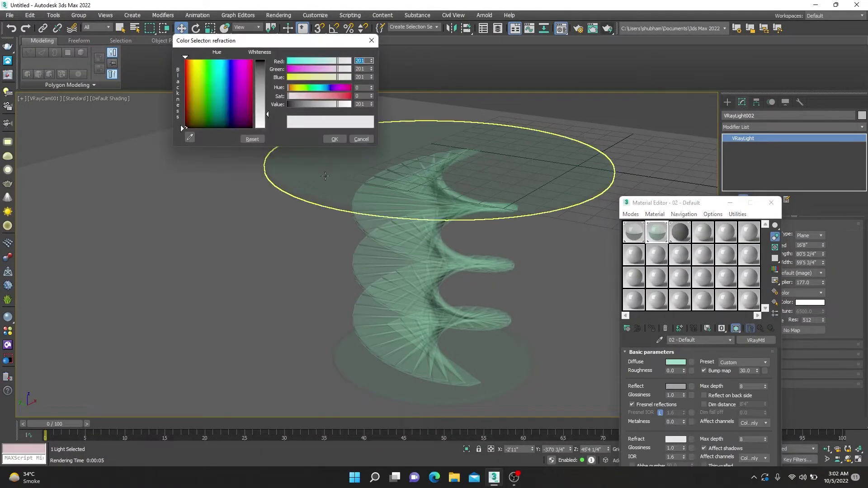
# Set material 02's refraction colour to 201 and render the final V-Ray image of the table
pyautogui.click(335, 139)
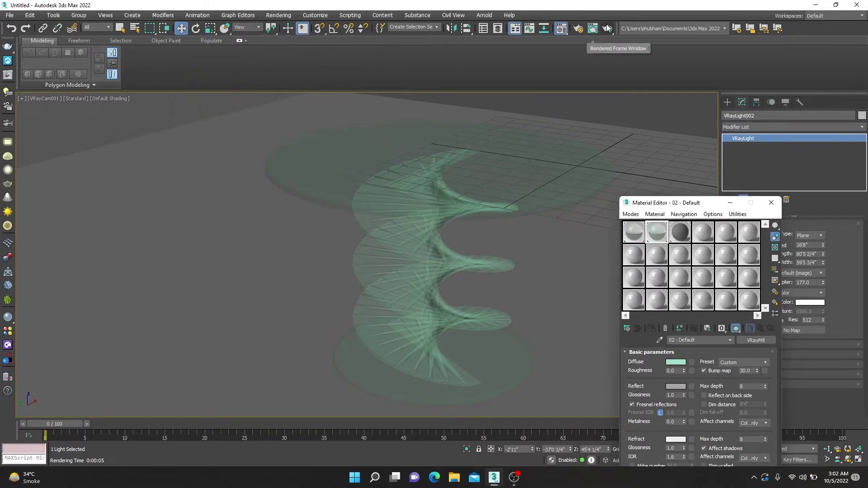
pyautogui.click(609, 28)
pyautogui.scroll(3, 446, 286)
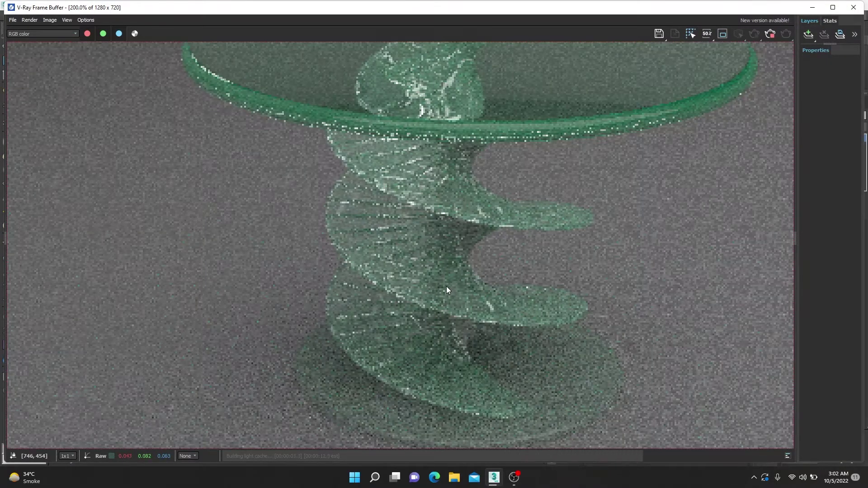
pyautogui.scroll(-3, 350, 281)
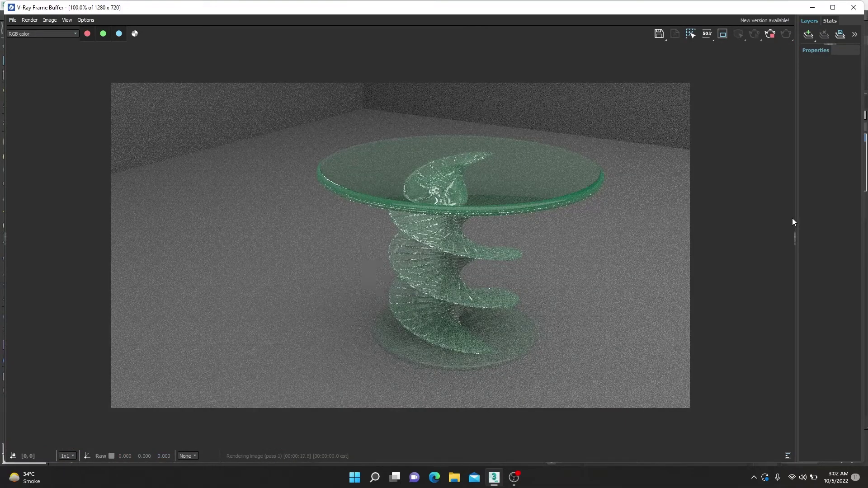